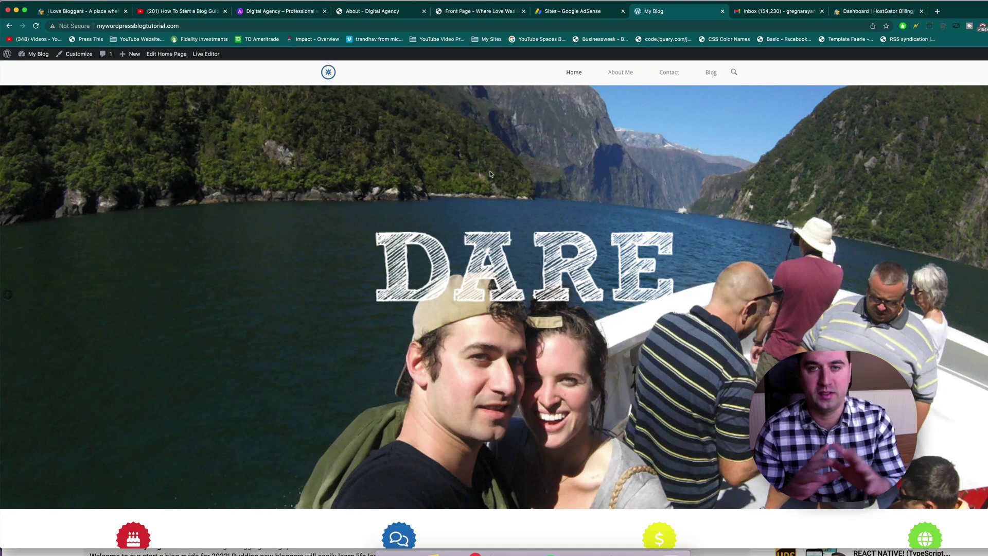
# Step: Review the blog, the AdSense sites list and the Digital Agency page in other tabs
pyautogui.scroll(-7, 490, 174)
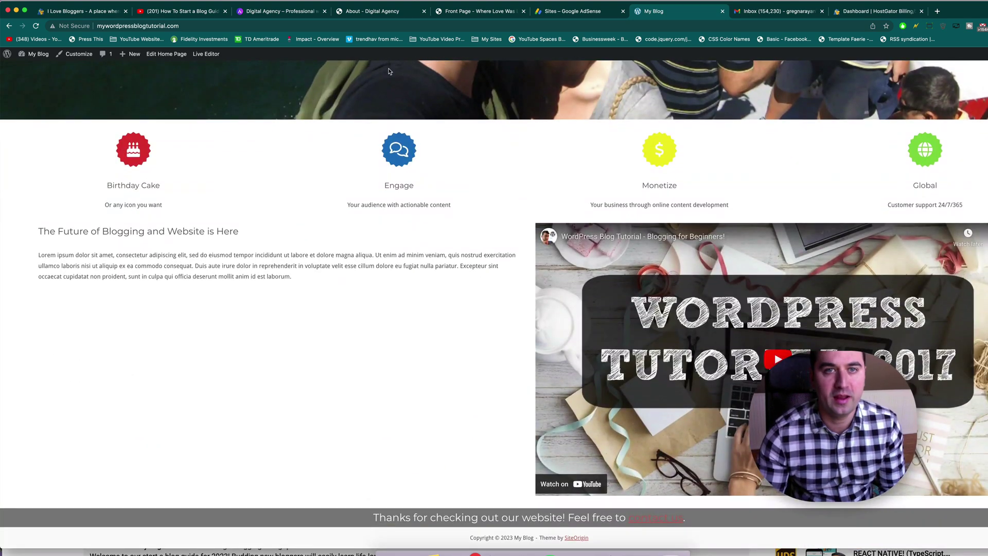
pyautogui.click(365, 12)
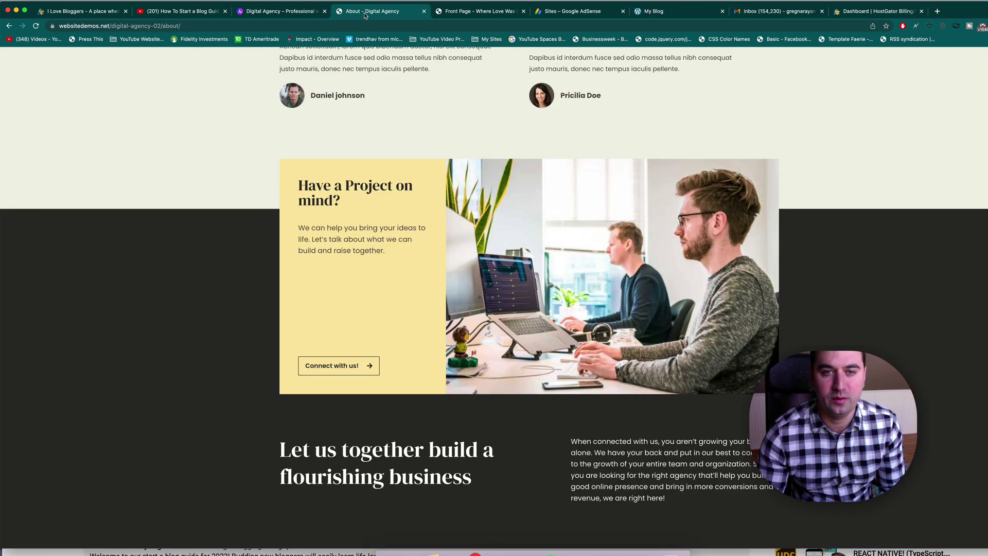
pyautogui.scroll(12, 359, 247)
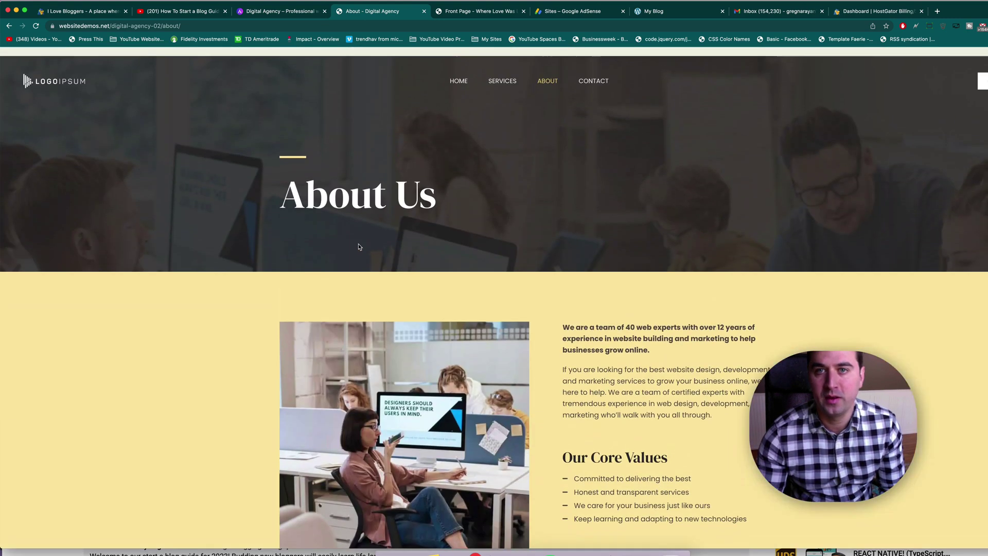
pyautogui.click(669, 12)
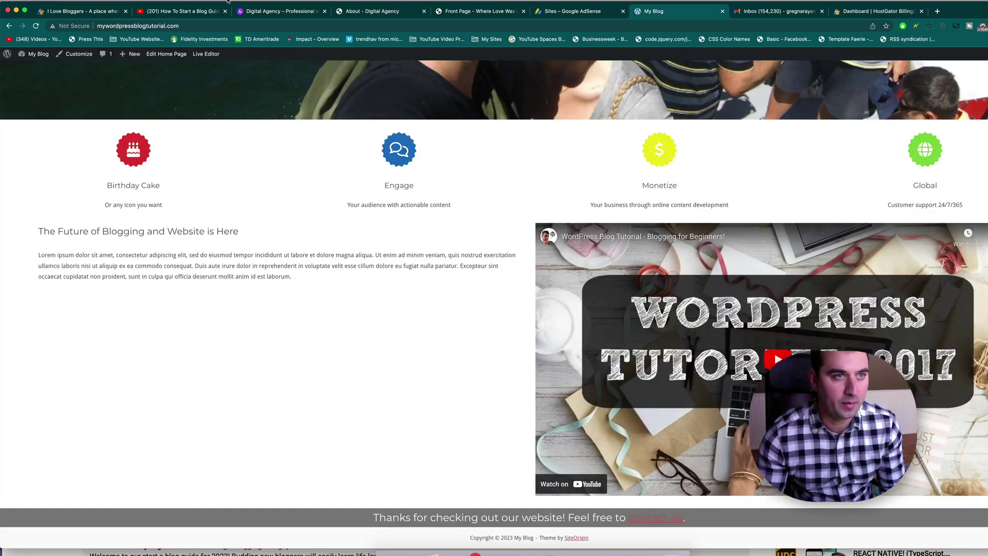
pyautogui.click(141, 27)
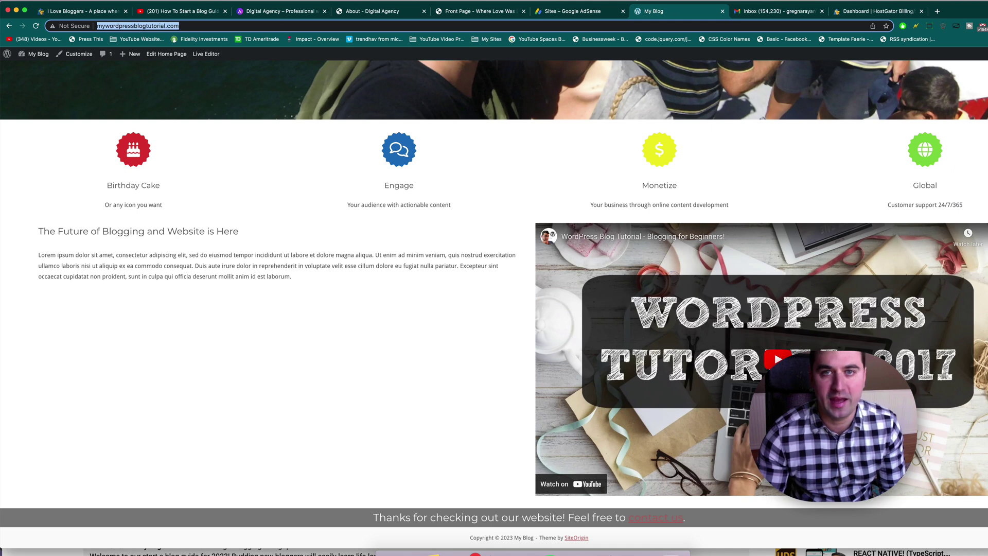
pyautogui.click(597, 12)
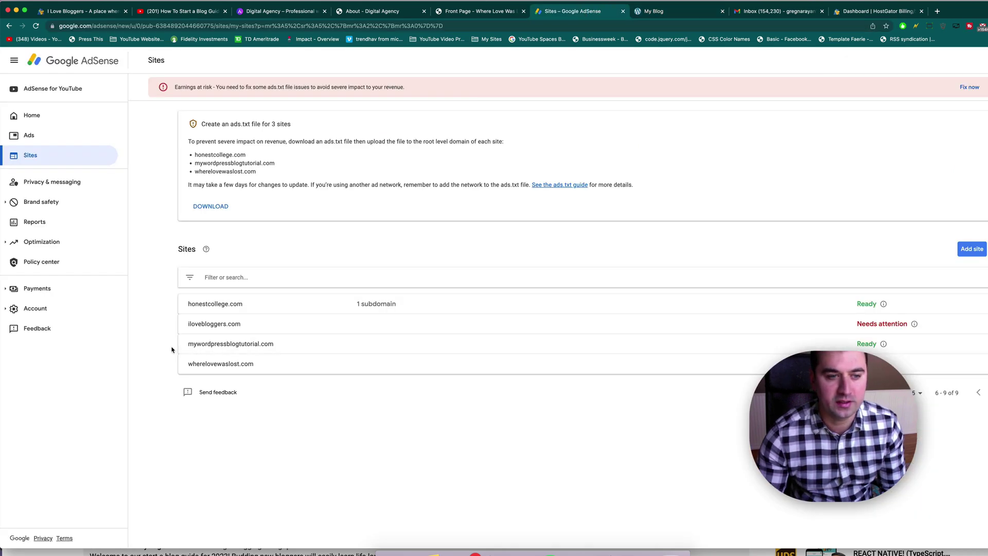
pyautogui.moveTo(188, 345); pyautogui.dragTo(279, 347)
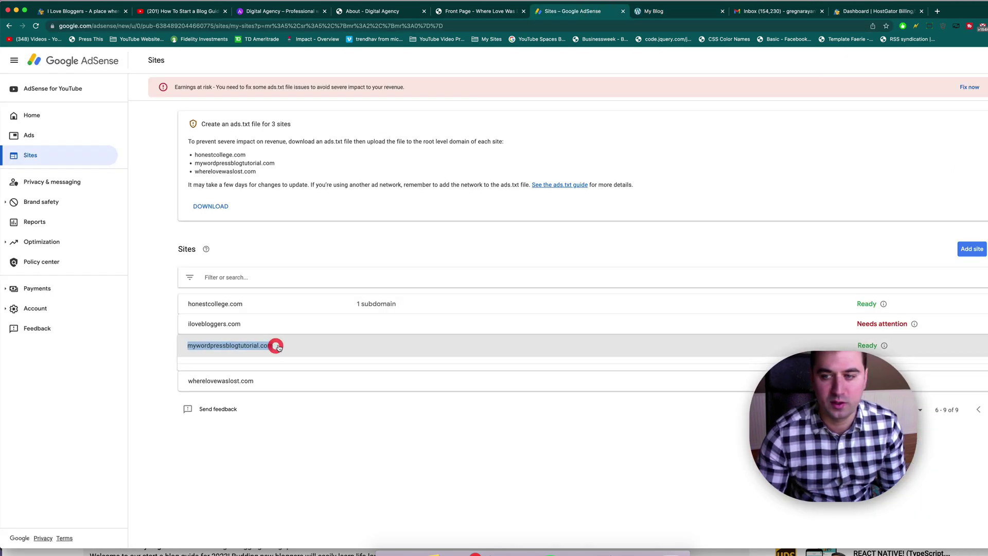
pyautogui.click(683, 12)
pyautogui.scroll(10, 573, 280)
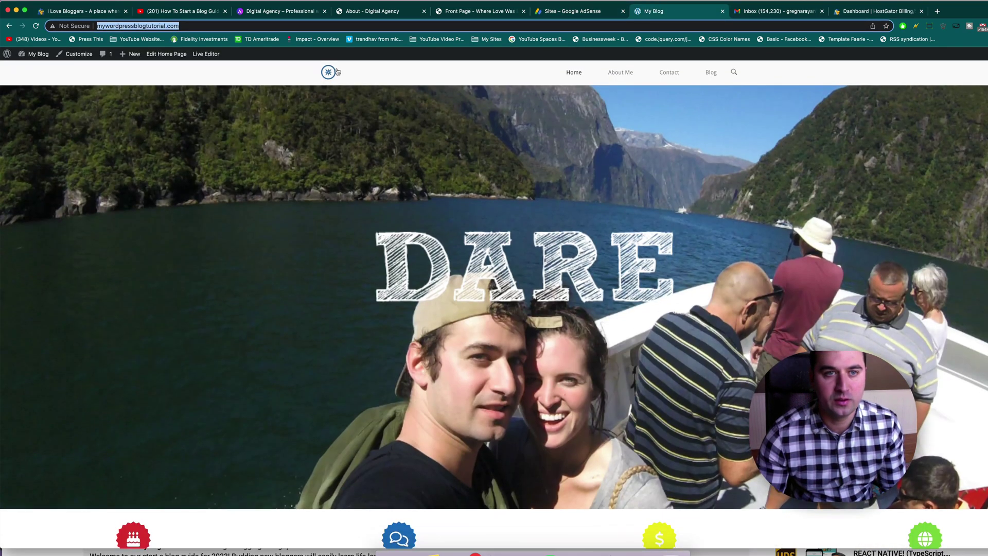
pyautogui.click(329, 73)
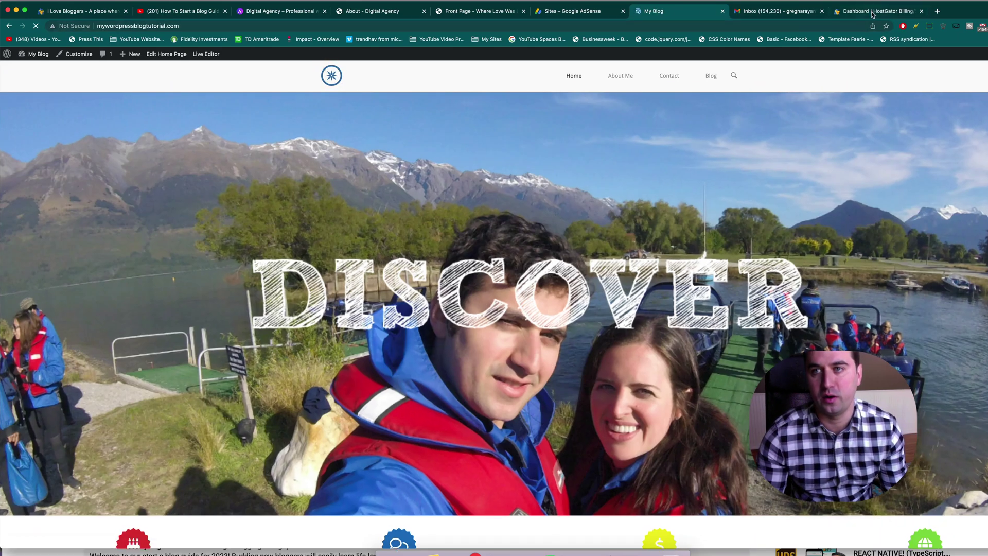
# Step: Sign in to the HostGator customer portal with the account e-mail and password
pyautogui.click(875, 12)
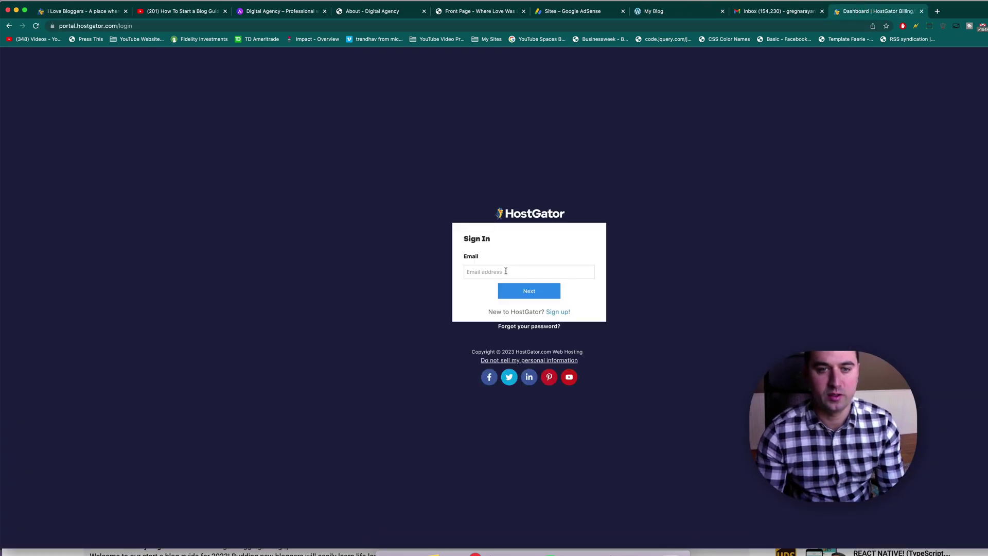
pyautogui.click(506, 271)
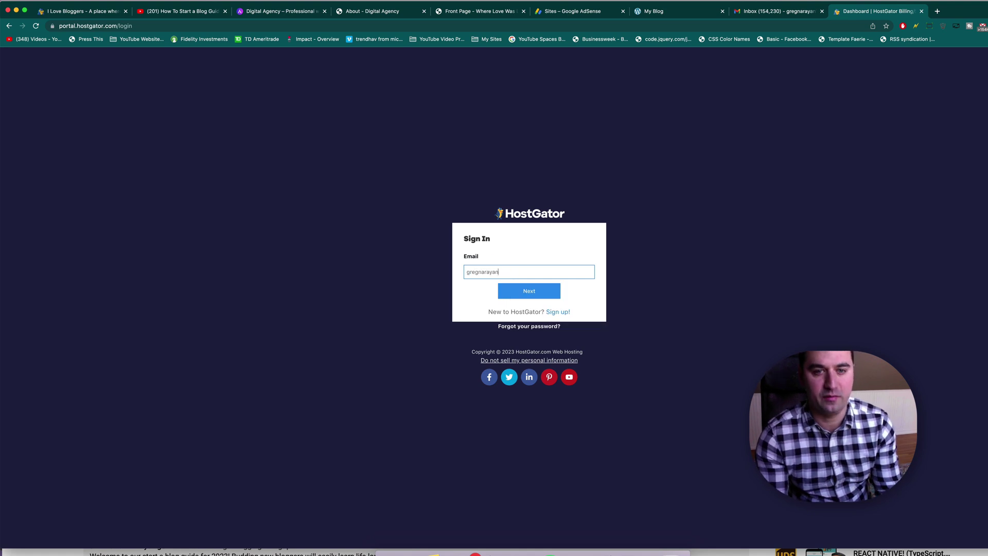
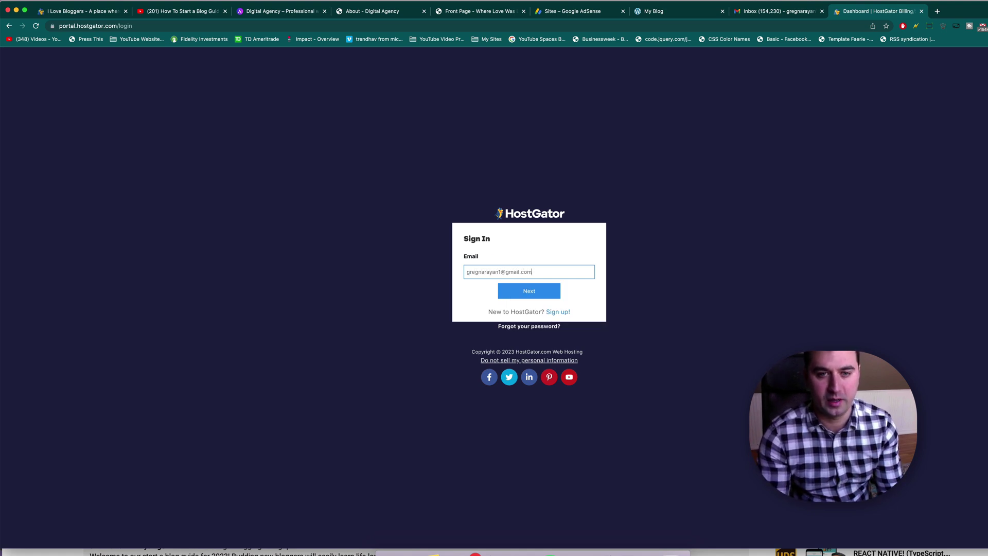
pyautogui.press('Return')
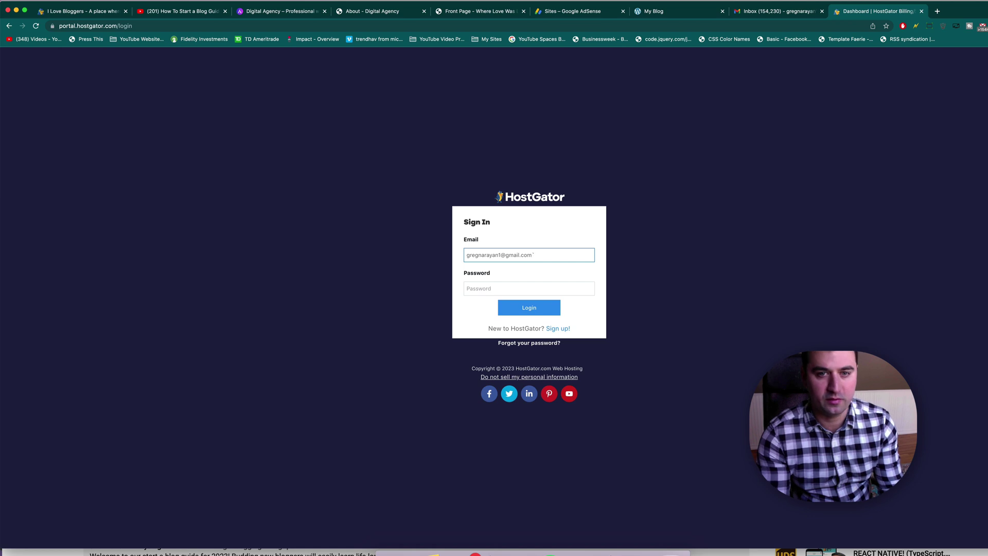
pyautogui.press('Tab')
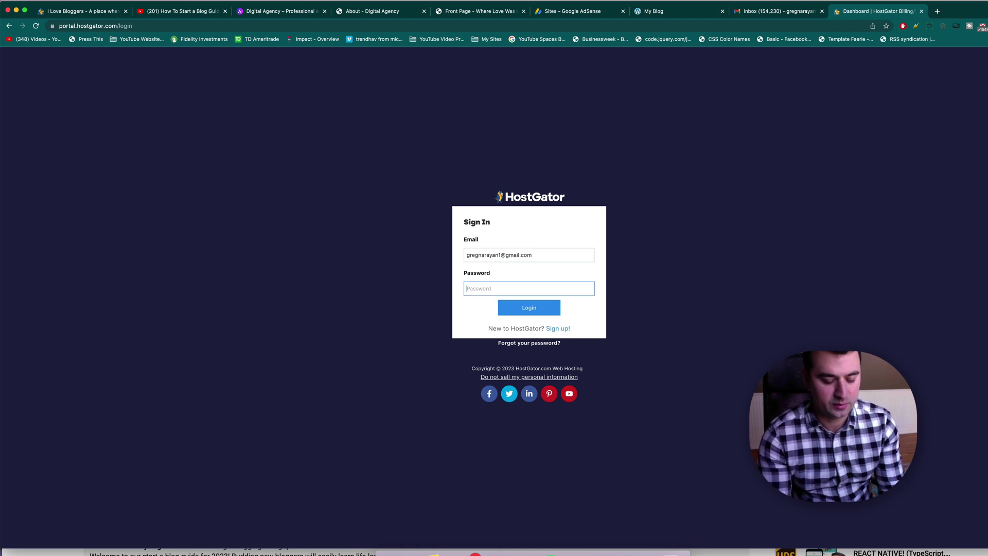
pyautogui.write('••••••••••••')
pyautogui.press('Return')
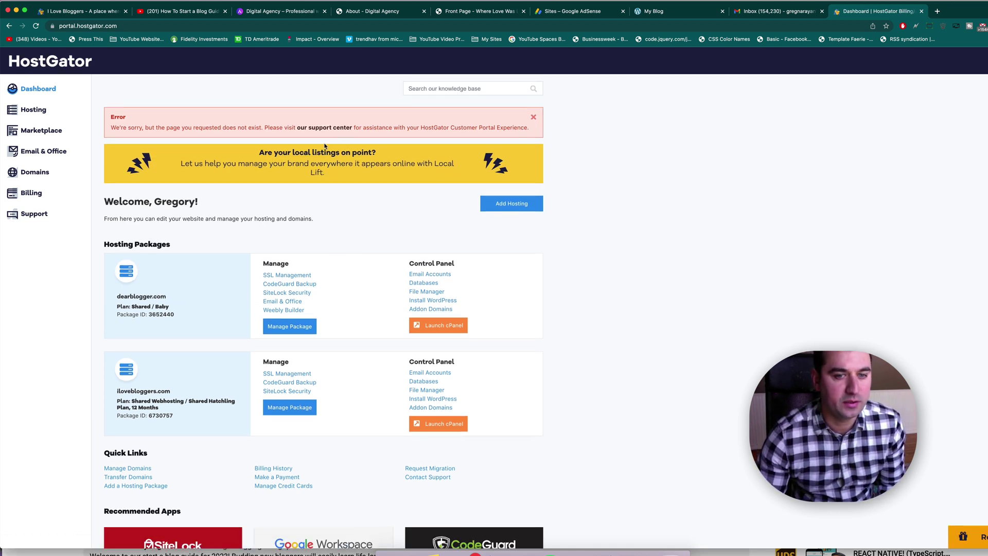
# Step: Launch cPanel for the hosting package and open File Manager after a page search for 'file'
pyautogui.click(418, 320)
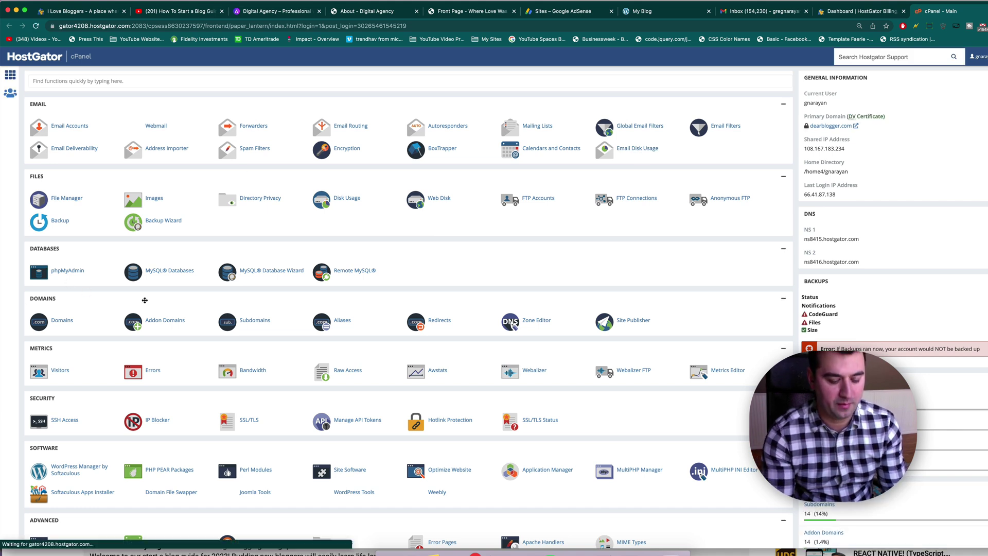
pyautogui.press('super+f')
pyautogui.write('file')
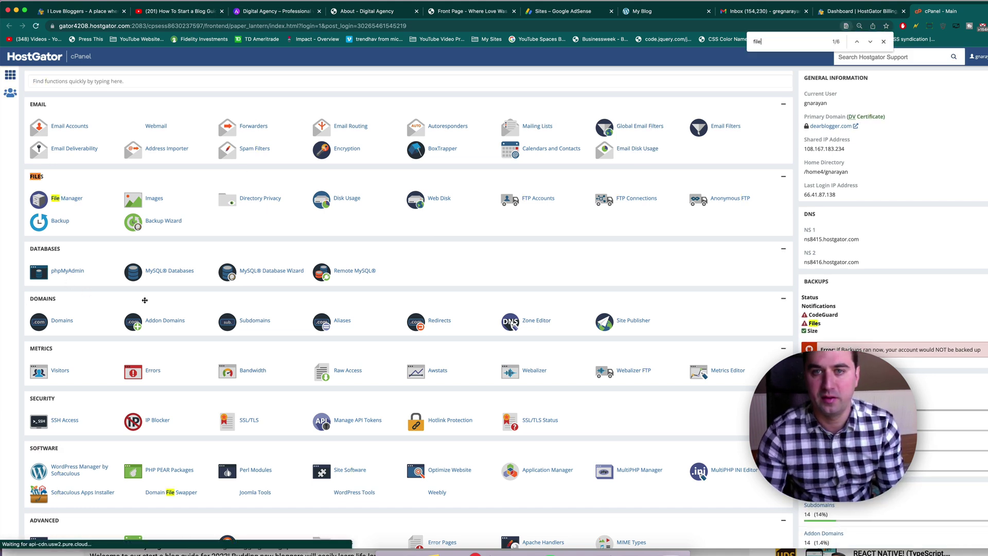
pyautogui.scroll(-1, 145, 300)
pyautogui.click(66, 173)
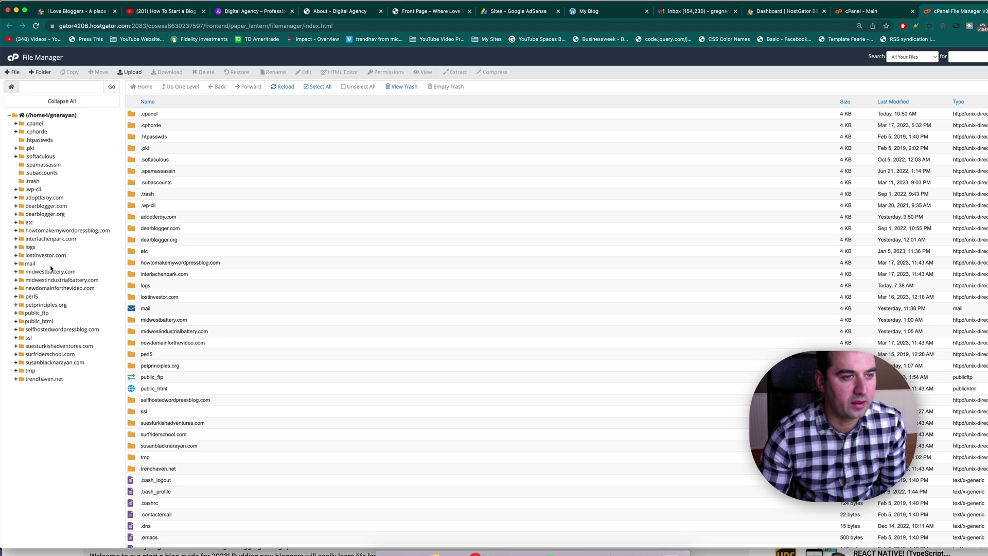
# Step: Expand home and adoptleroy.com to show its WordPress files, then view the live 'My Blog' site
pyautogui.click(597, 12)
pyautogui.click(933, 10)
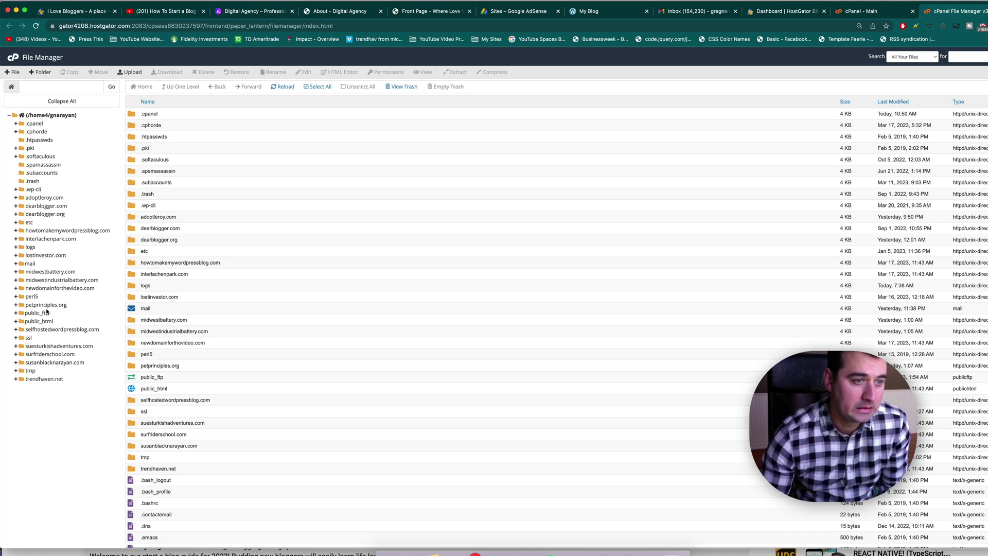
pyautogui.click(64, 117)
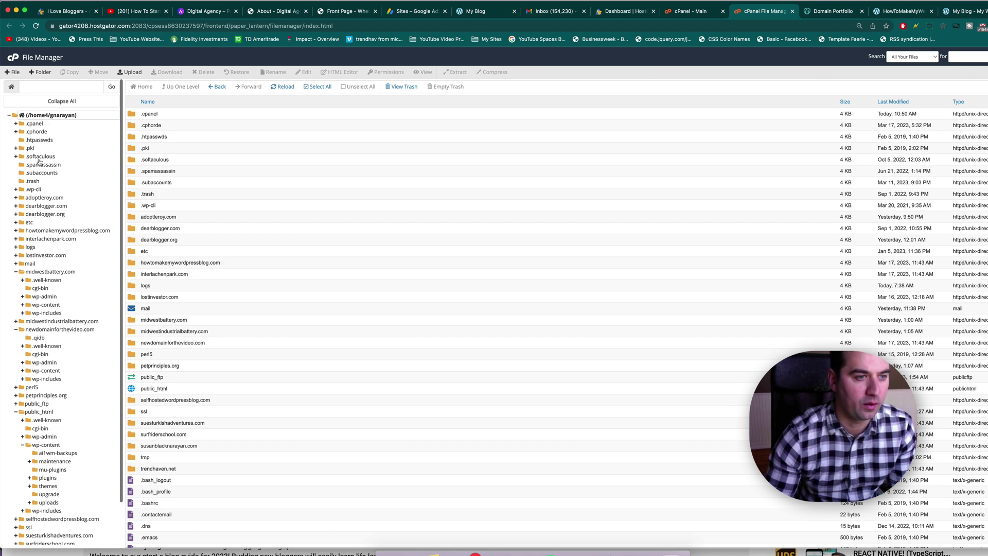
pyautogui.click(50, 198)
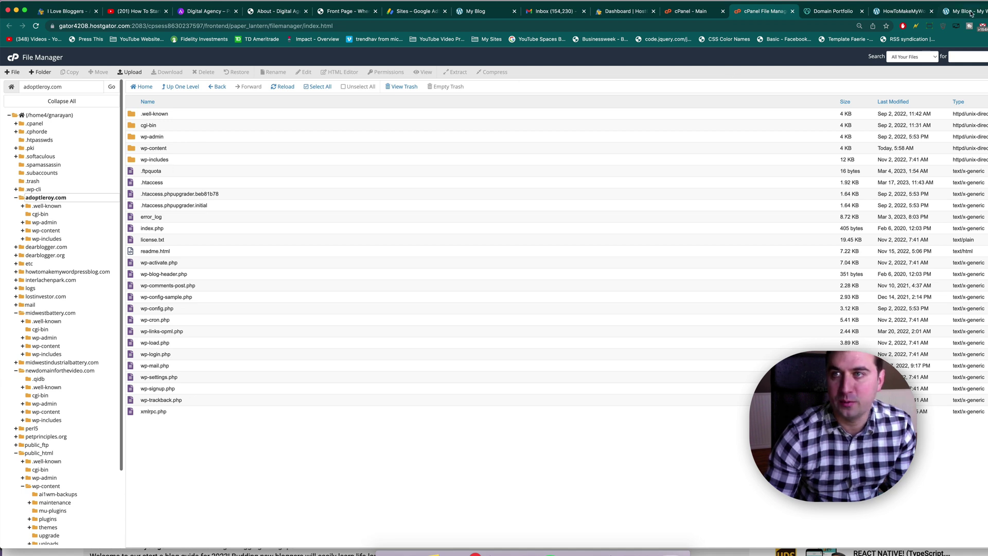
pyautogui.moveTo(961, 11); pyautogui.dragTo(834, 9)
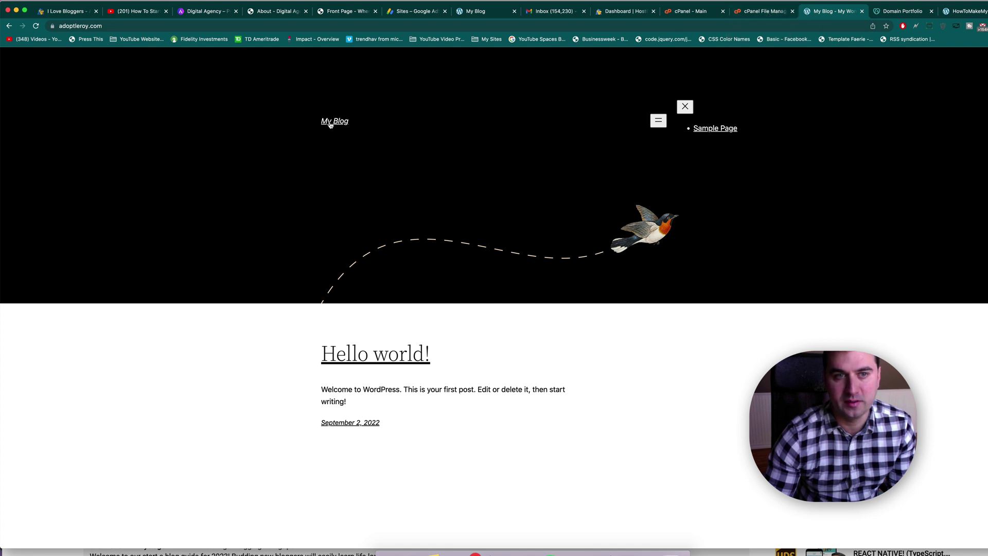
# Step: Select all files in adoptleroy.com and delete them permanently, skipping the trash
pyautogui.click(766, 16)
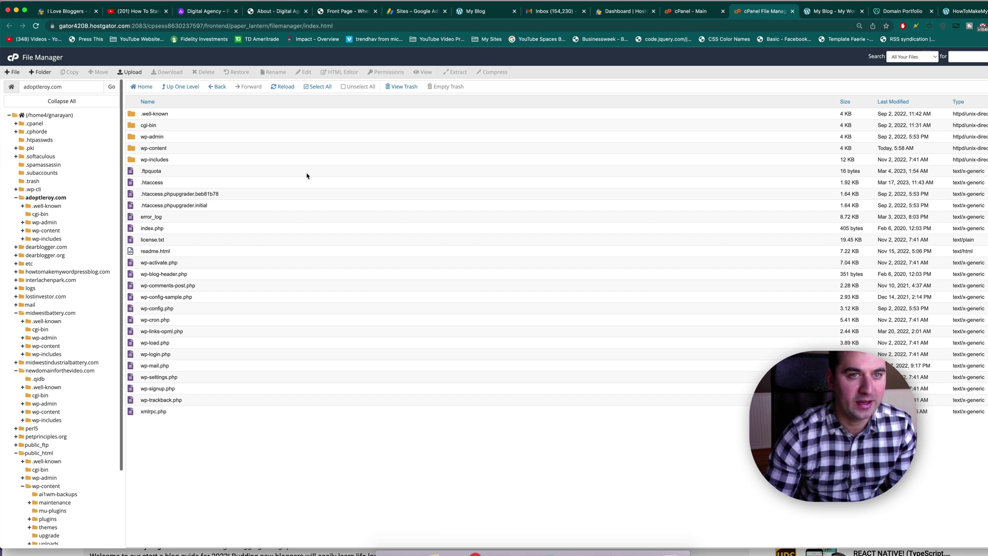
pyautogui.click(319, 86)
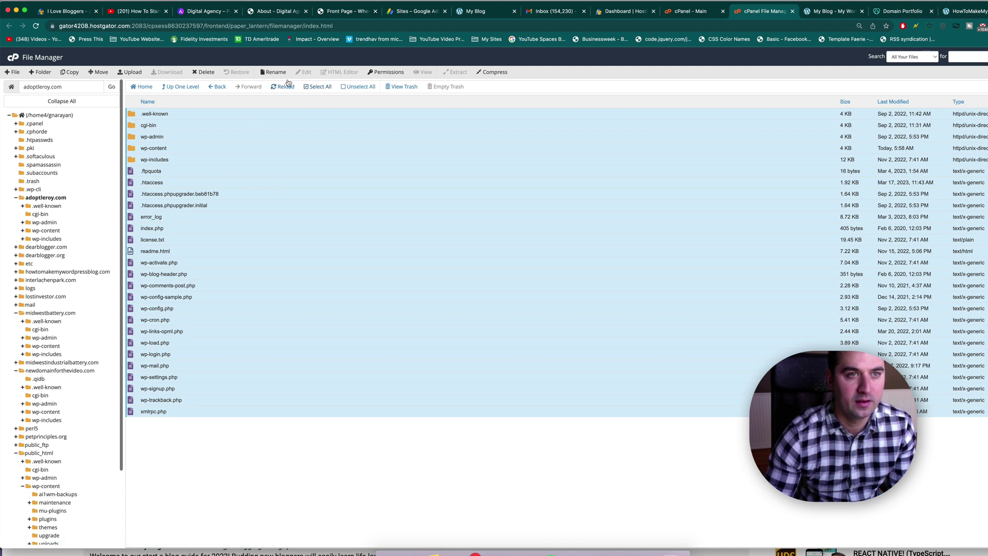
pyautogui.click(205, 73)
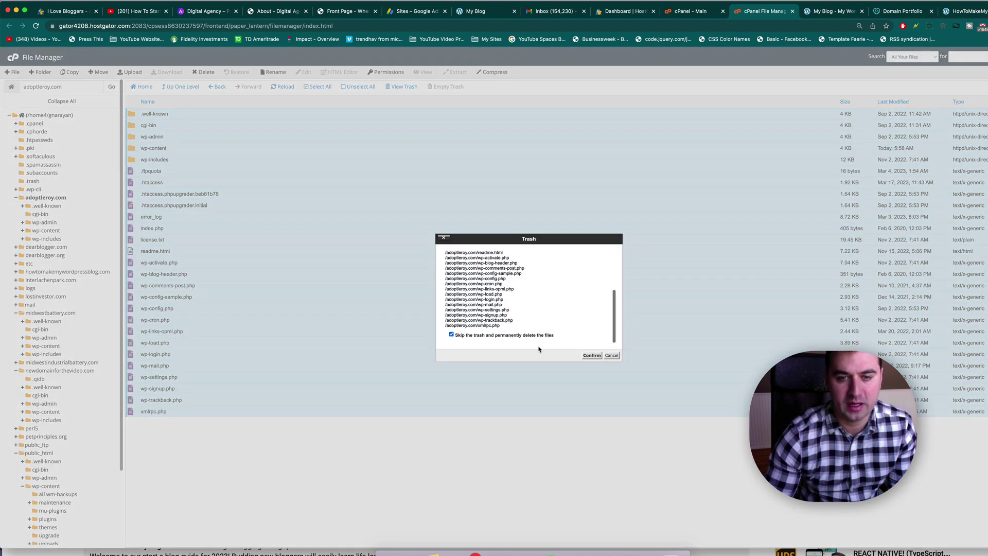
pyautogui.click(592, 355)
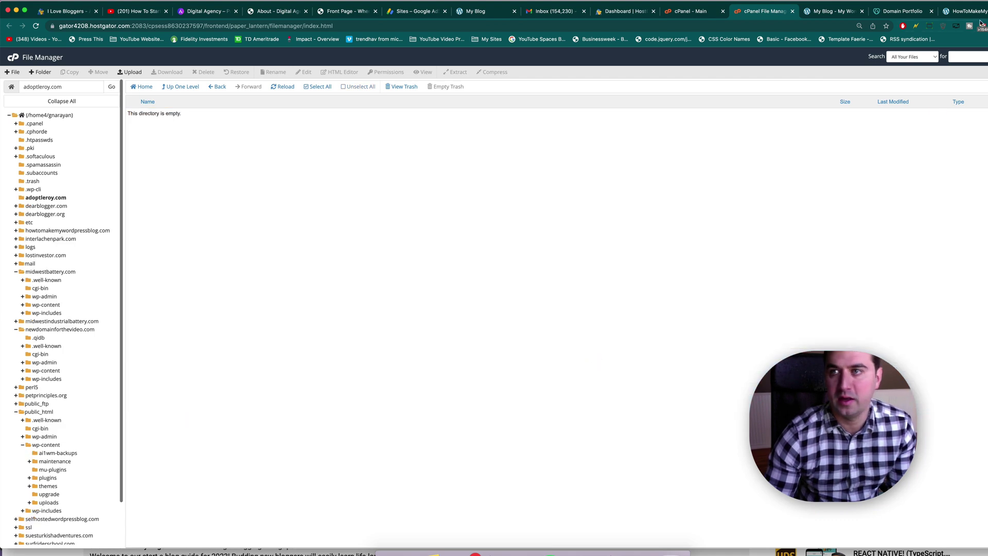
pyautogui.click(977, 12)
# Step: Reload adoptleroy.com to confirm it now returns a 403 Forbidden error
pyautogui.click(894, 13)
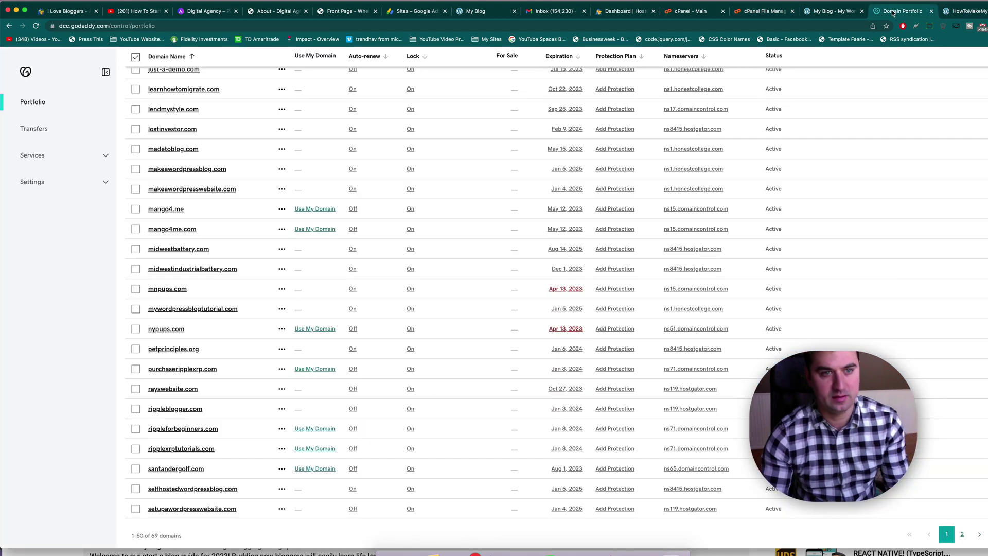
pyautogui.click(838, 13)
pyautogui.press('super+r')
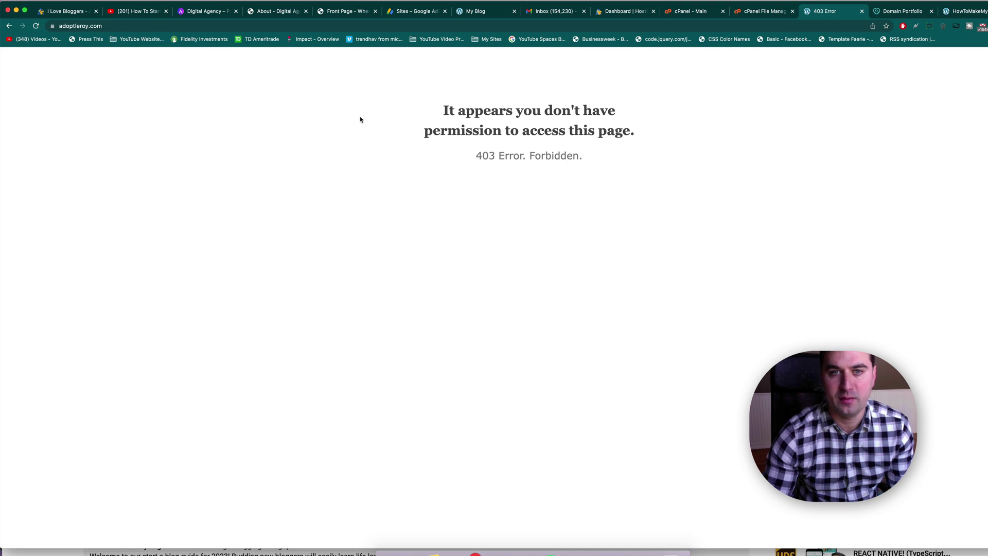
pyautogui.press('super+a')
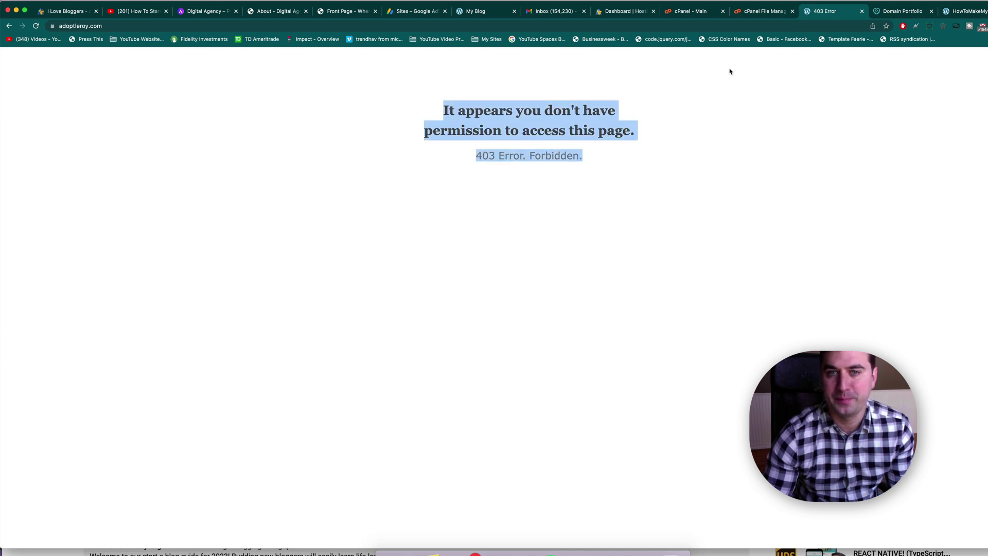
pyautogui.click(727, 67)
# Step: Find 'softacul' on the cPanel page and open WordPress Manager by Softaculous
pyautogui.click(625, 14)
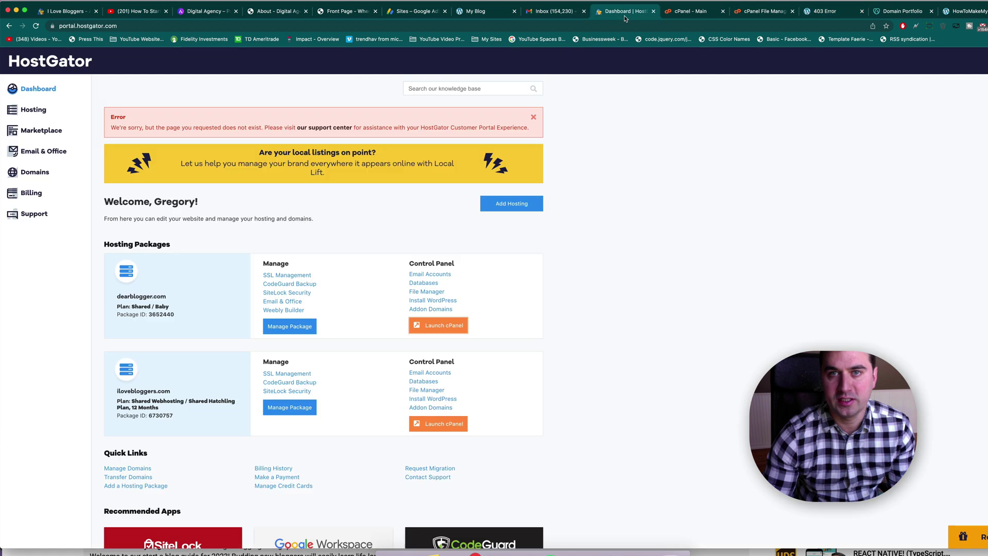
pyautogui.click(687, 11)
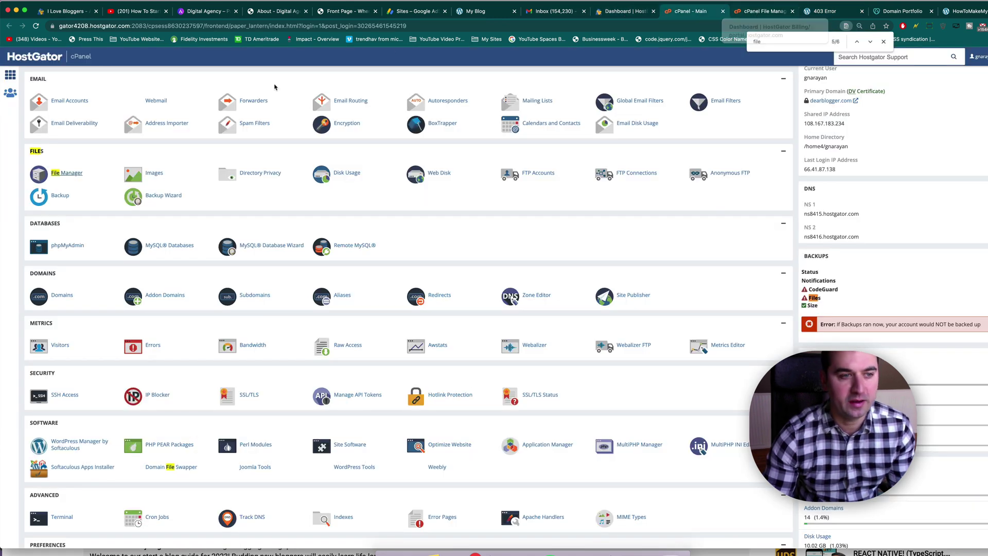
pyautogui.write('softacul')
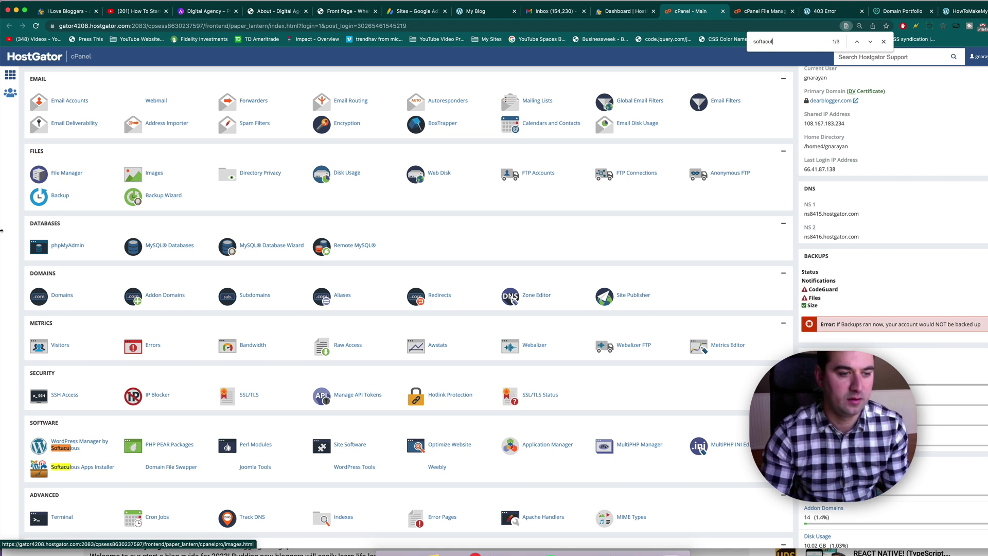
pyautogui.click(63, 447)
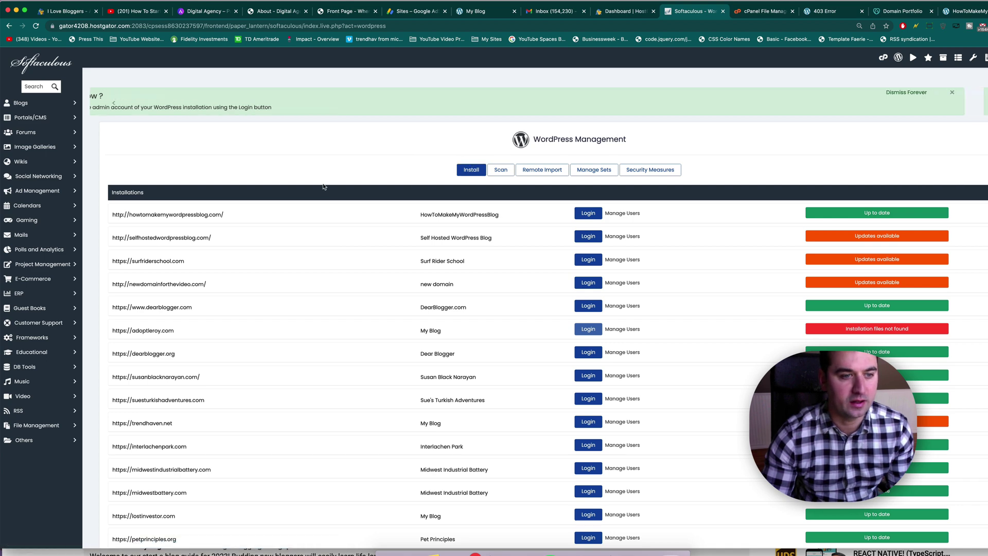
# Step: Start a WordPress install on adoptleroy.com with a blank directory and version 6.1.1
pyautogui.scroll(-3, 158, 387)
pyautogui.scroll(3, 420, 249)
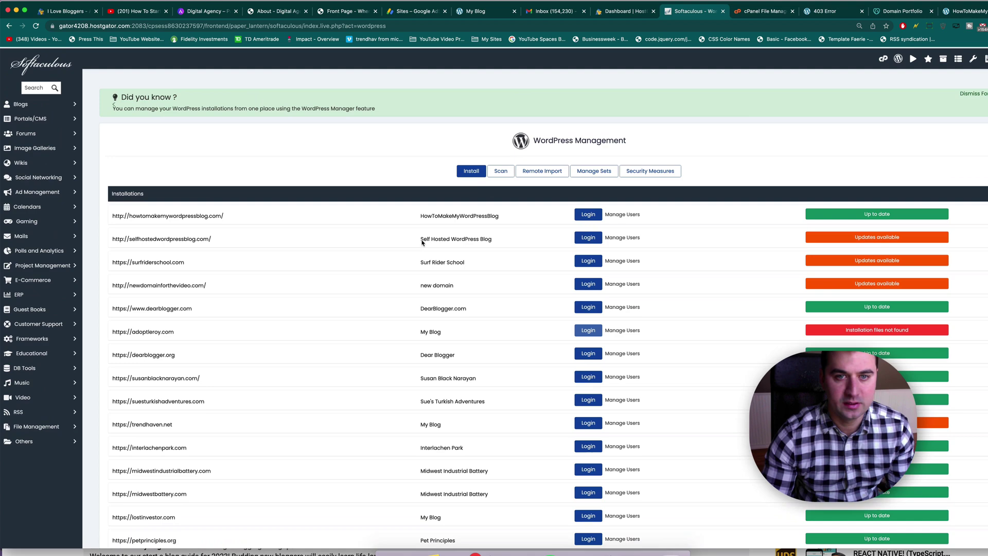
pyautogui.click(468, 169)
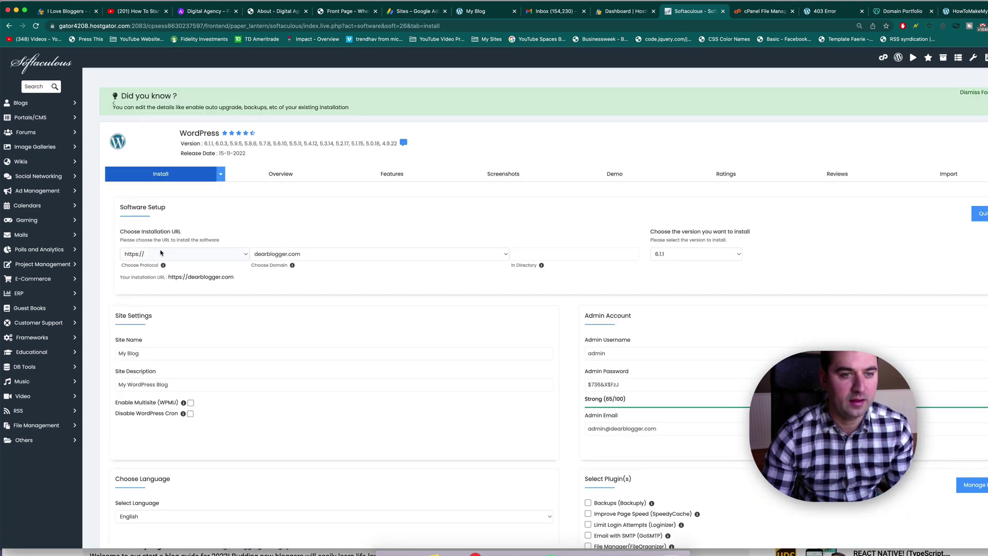
pyautogui.click(267, 254)
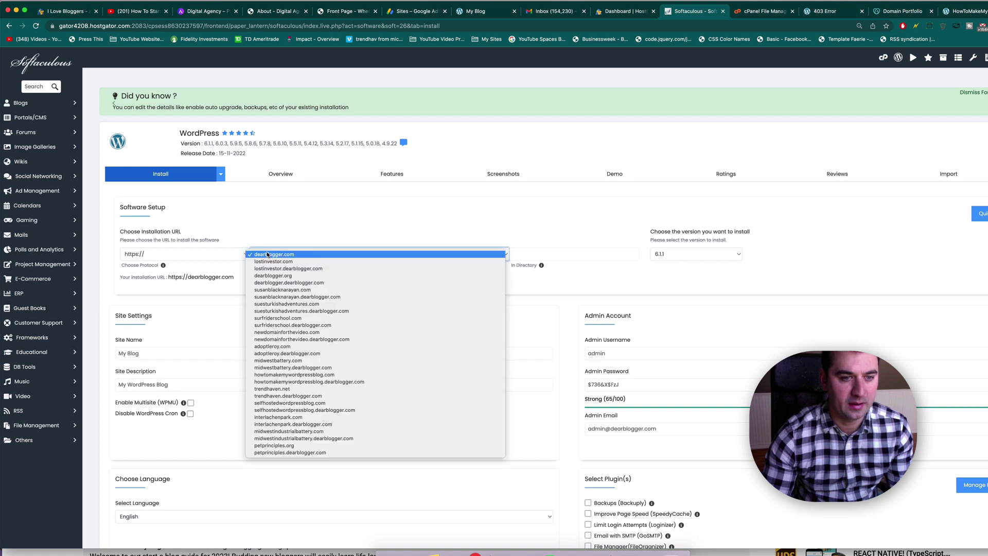
pyautogui.click(269, 347)
pyautogui.click(549, 253)
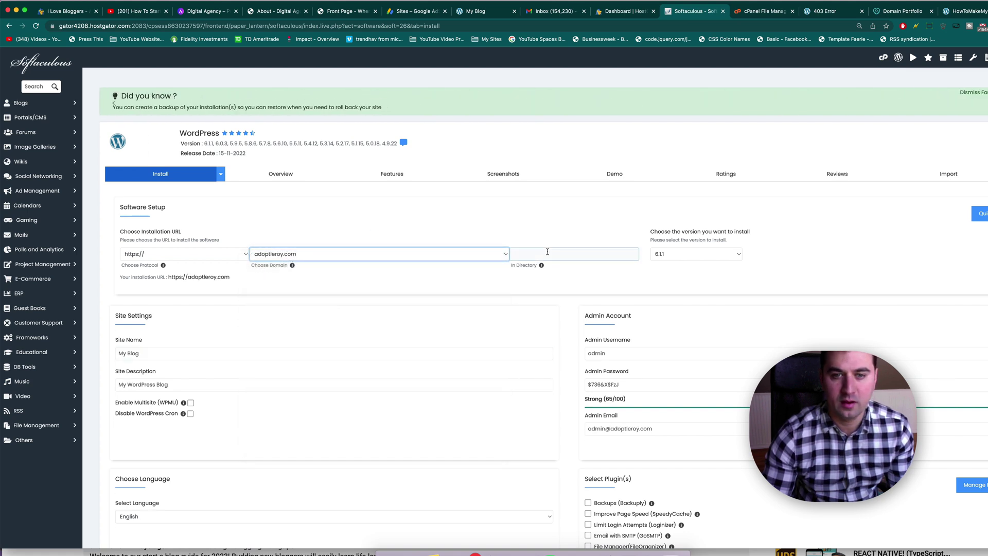
pyautogui.click(700, 256)
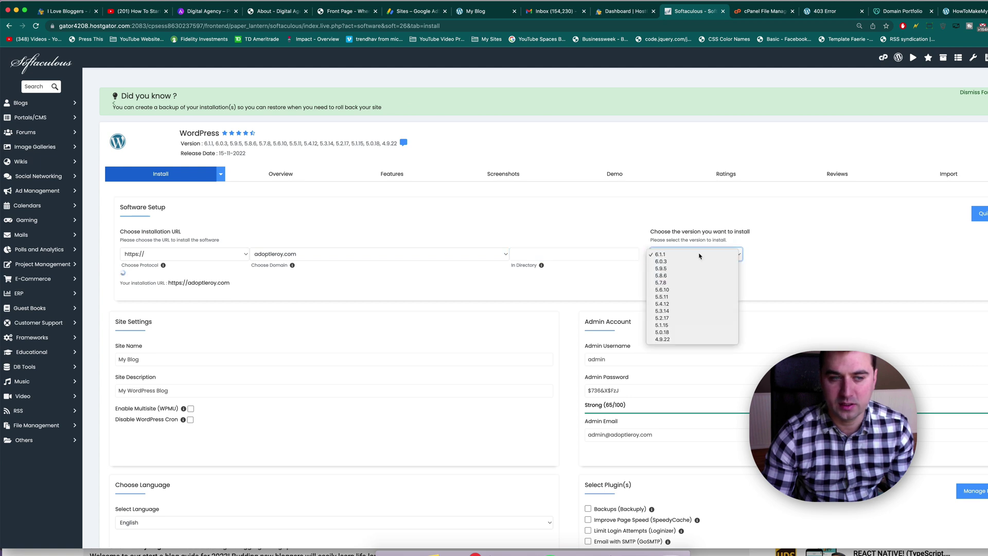
pyautogui.click(701, 255)
# Step: Enter a new admin password, the account e-mail and a custom admin username, then submit
pyautogui.scroll(-3, 379, 319)
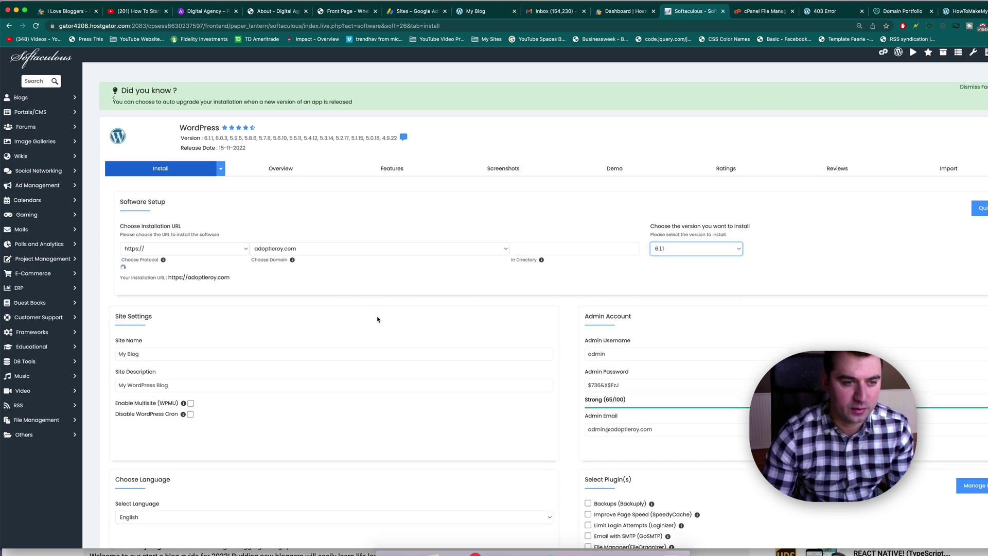
pyautogui.tripleClick(607, 328)
pyautogui.write('newpass')
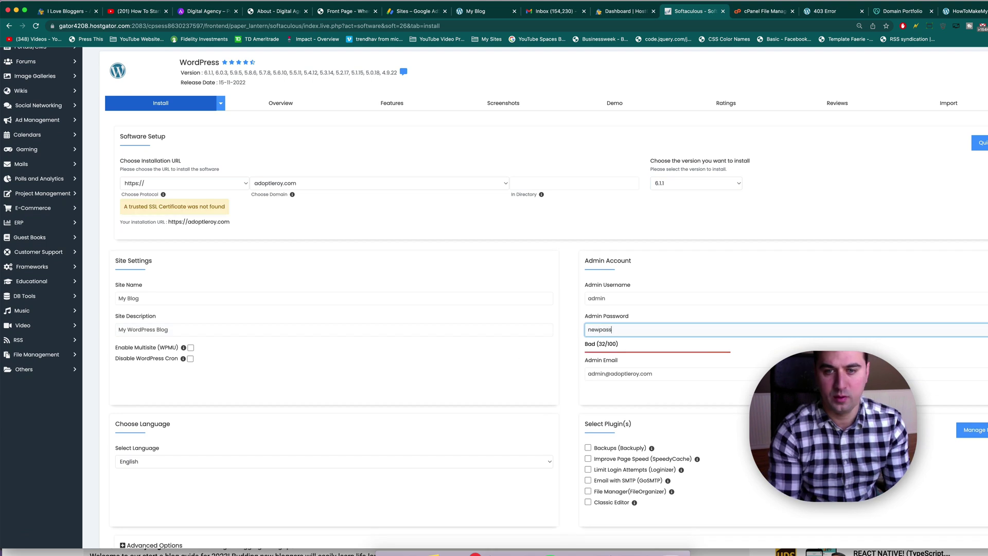
pyautogui.write('word1')
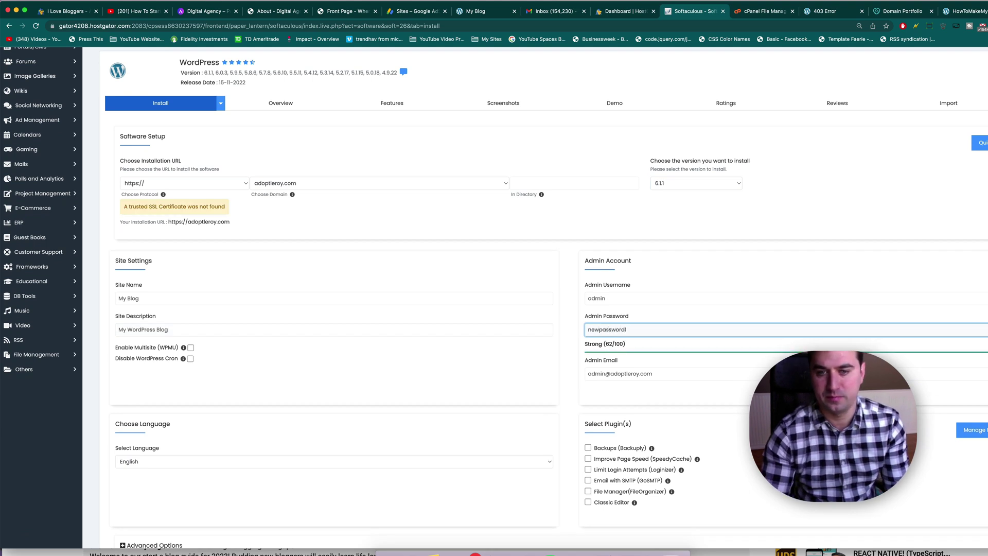
pyautogui.write('23')
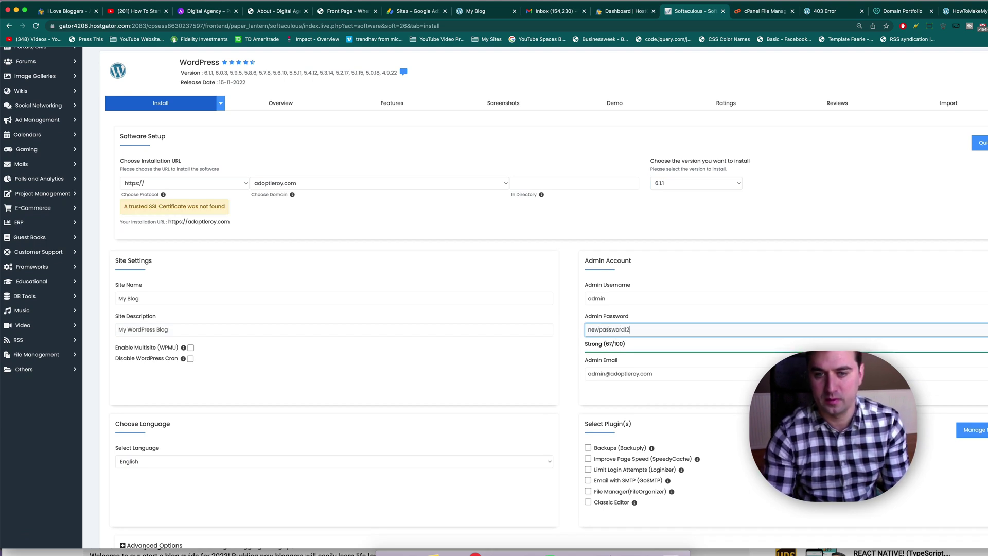
pyautogui.doubleClick(681, 379)
pyautogui.press('super+a')
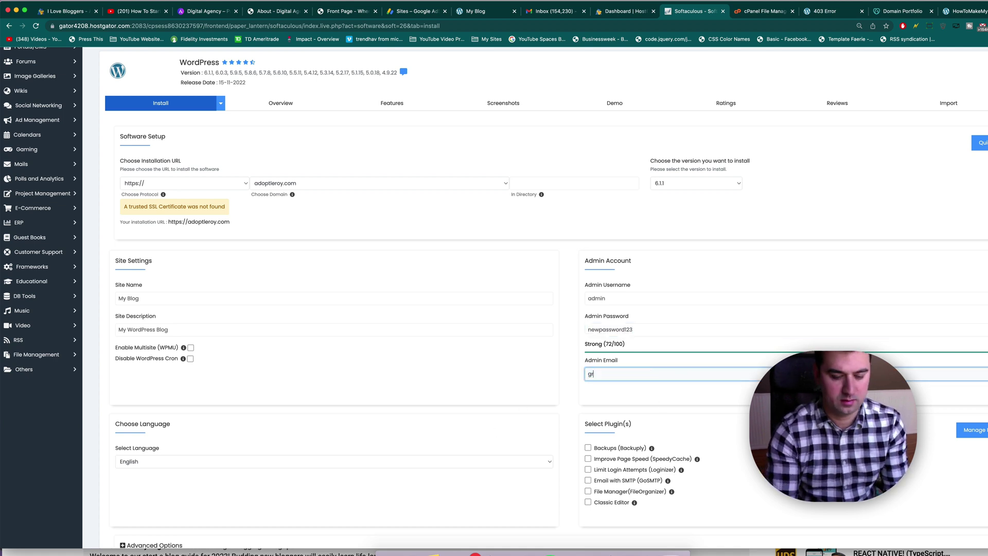
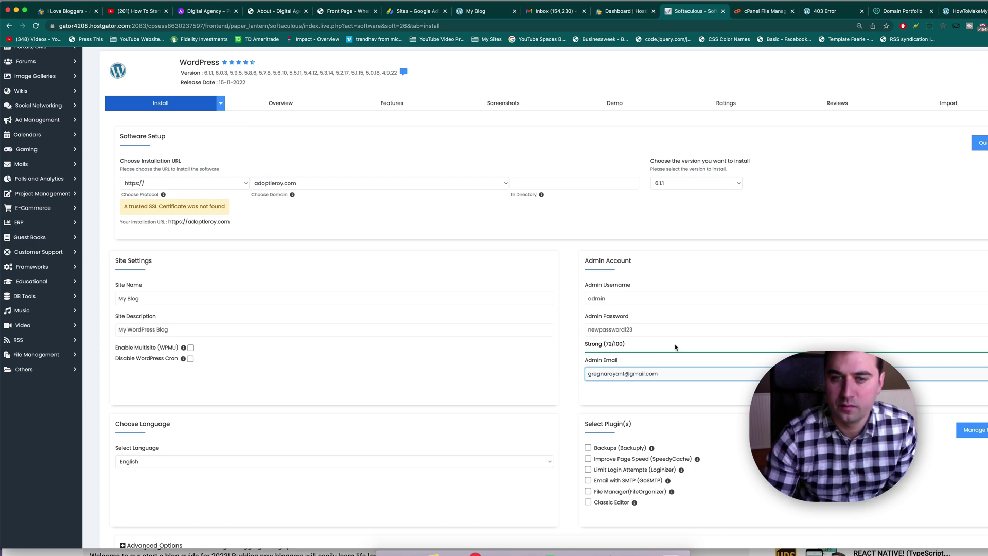
pyautogui.click(640, 299)
pyautogui.press('super+a')
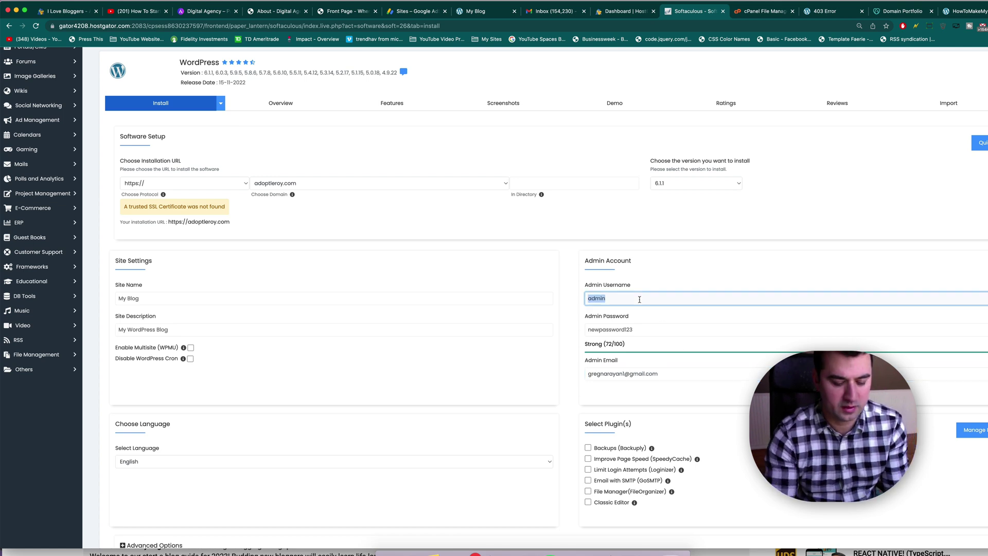
pyautogui.write('Greg')
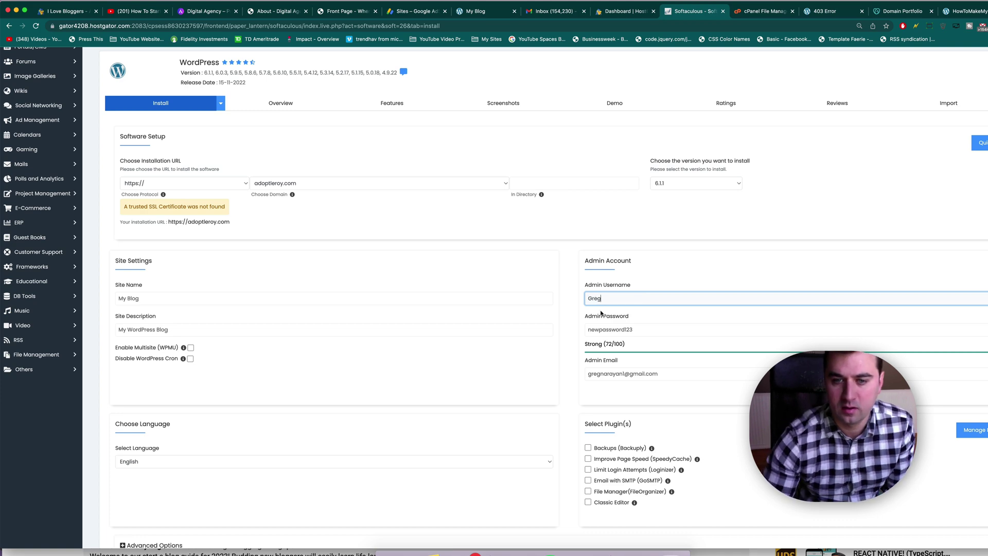
pyautogui.scroll(-10, 637, 319)
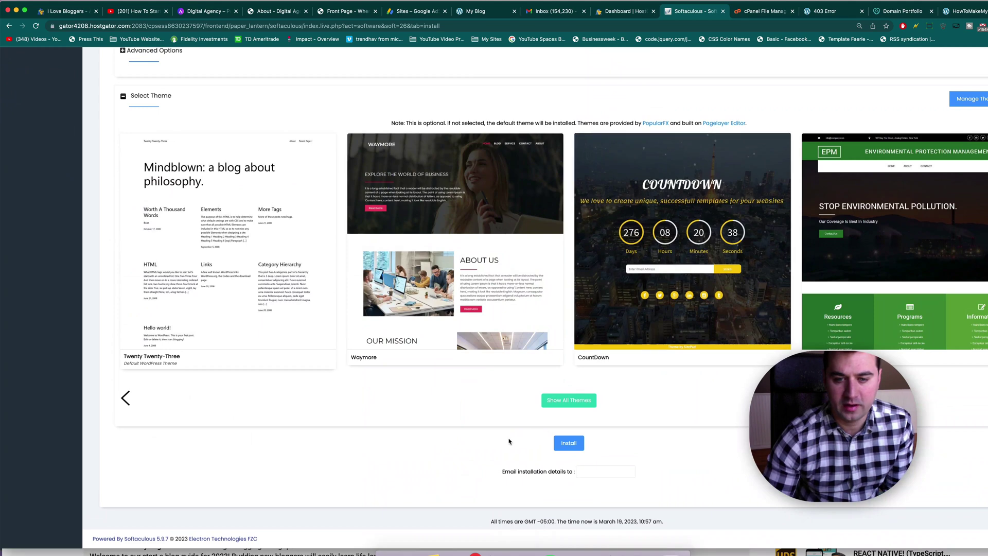
pyautogui.click(569, 445)
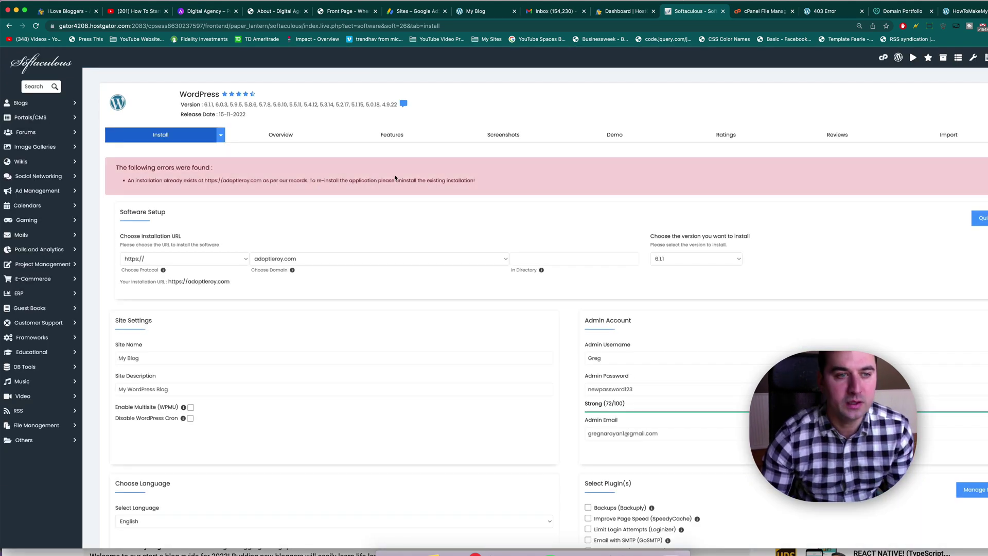
# Step: Reload the adoptleroy.com tab and clear the browser cache; the 403 error remains
pyautogui.click(828, 15)
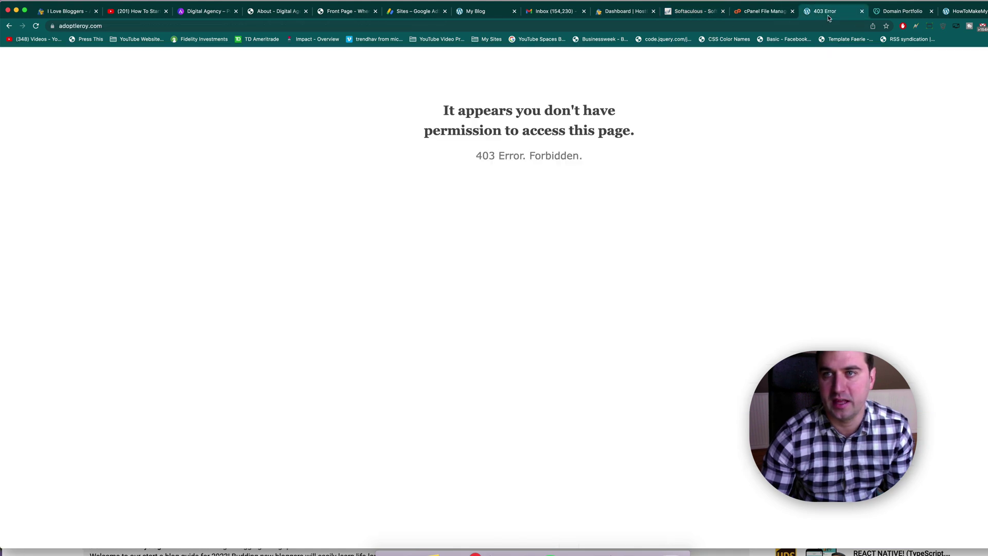
pyautogui.press('super+r')
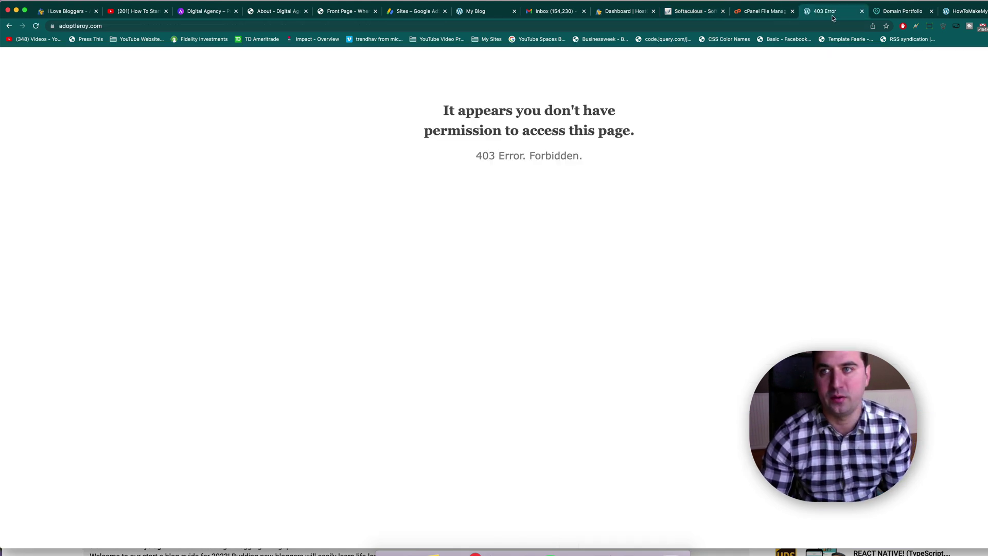
pyautogui.click(944, 27)
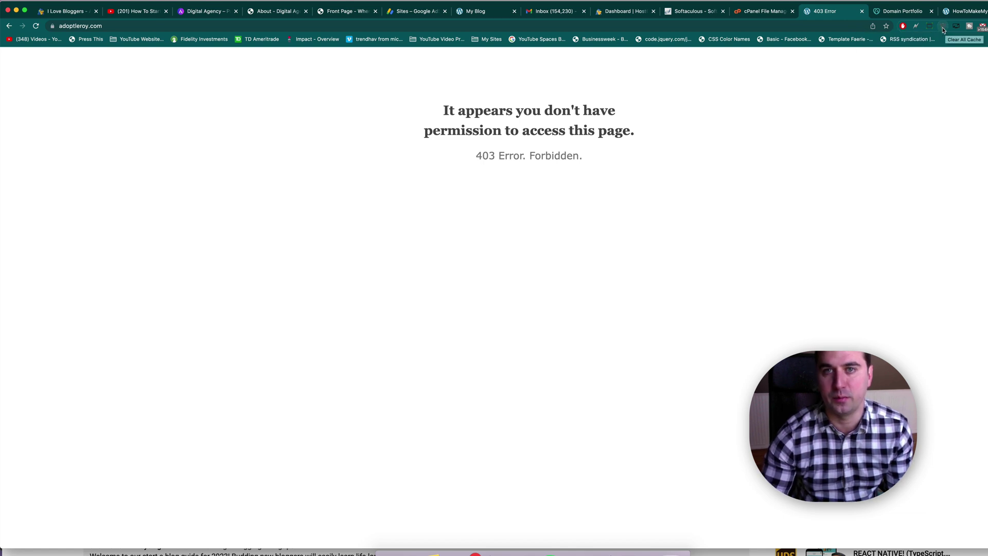
# Step: Uninstall adoptleroy.com's WordPress in Softaculous, removing its directory, database and database user
pyautogui.click(679, 11)
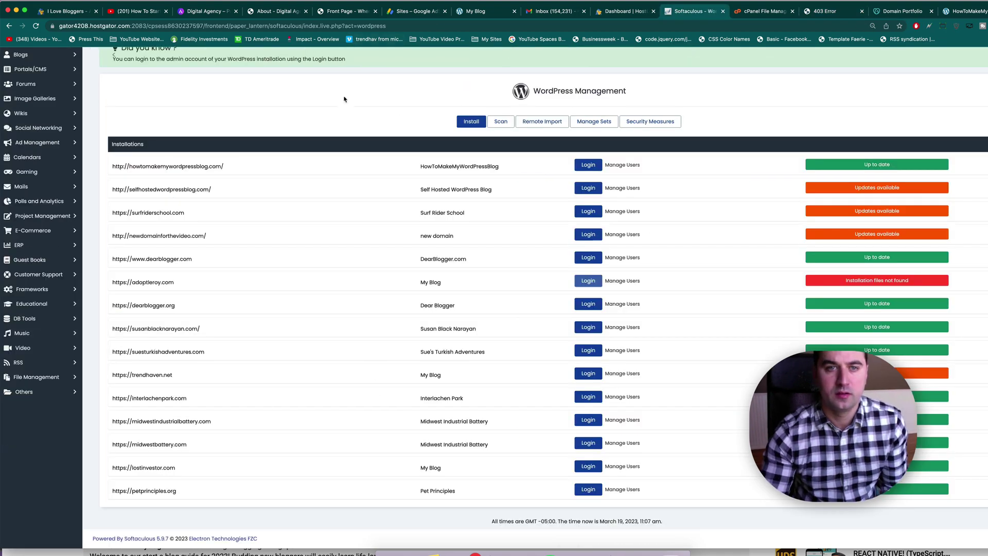
pyautogui.press('super+equal')
pyautogui.scroll(-1, 255, 445)
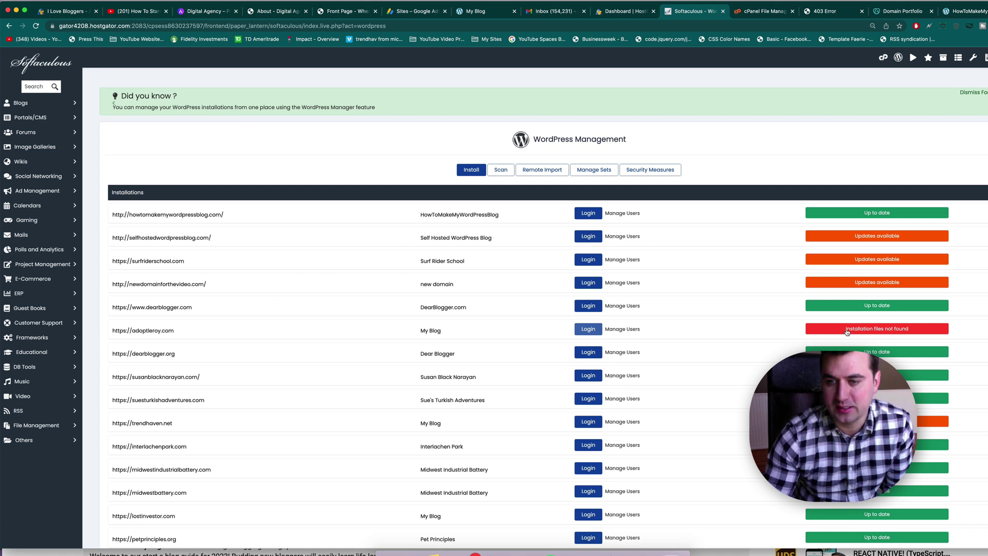
pyautogui.click(877, 329)
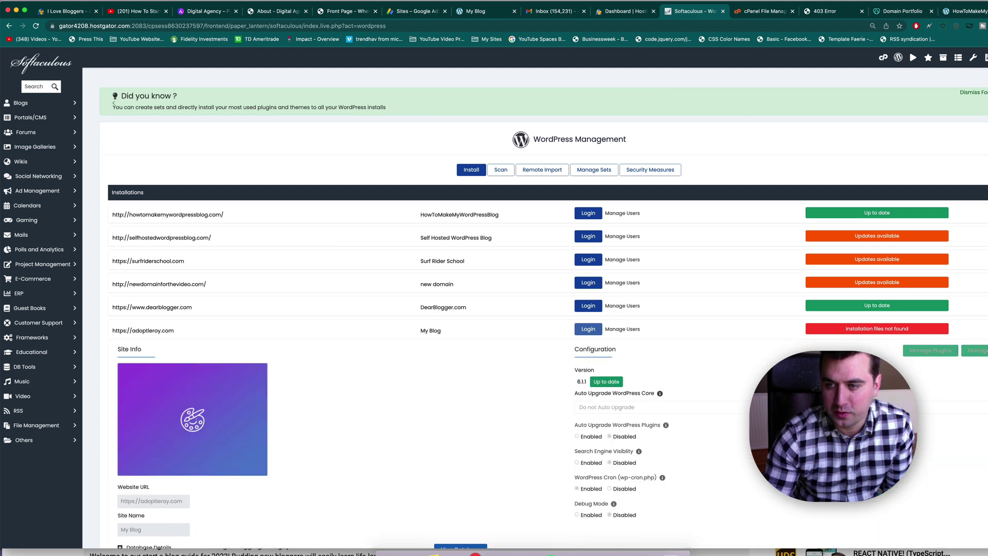
pyautogui.scroll(-5, 536, 299)
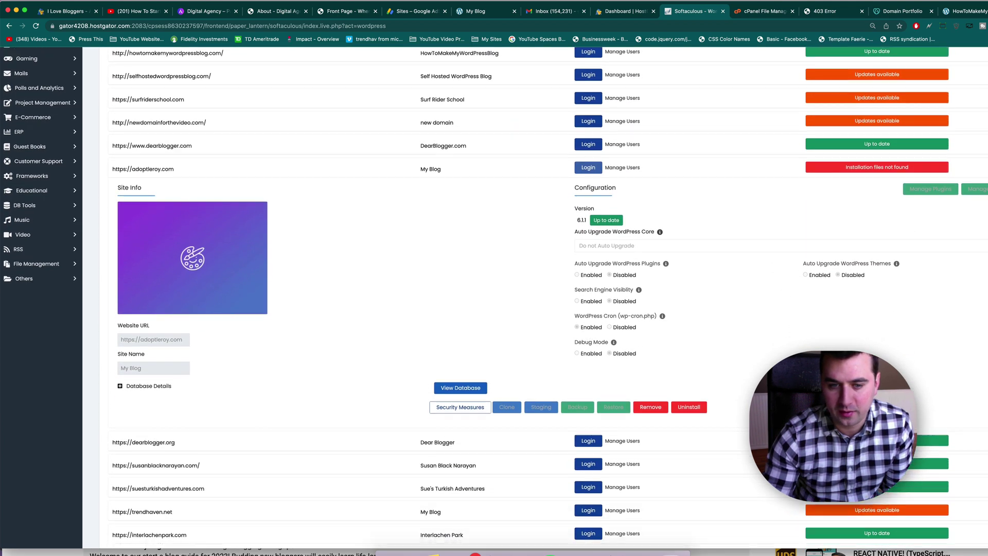
pyautogui.click(696, 409)
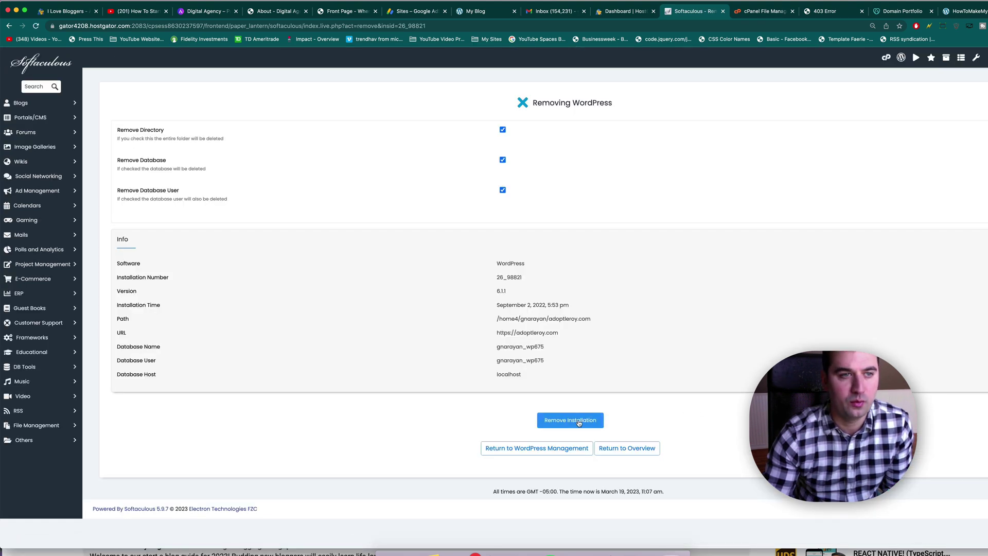
pyautogui.click(579, 424)
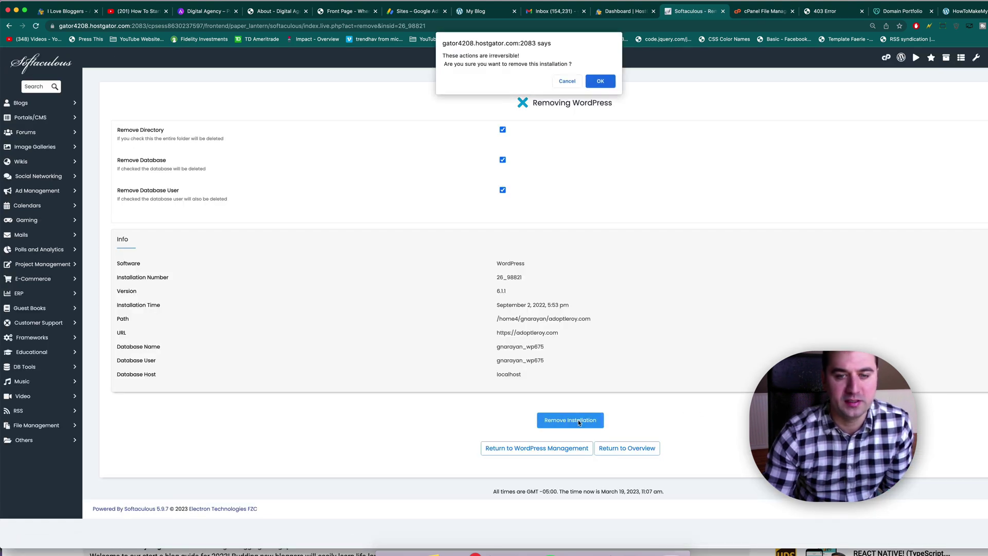
pyautogui.click(600, 82)
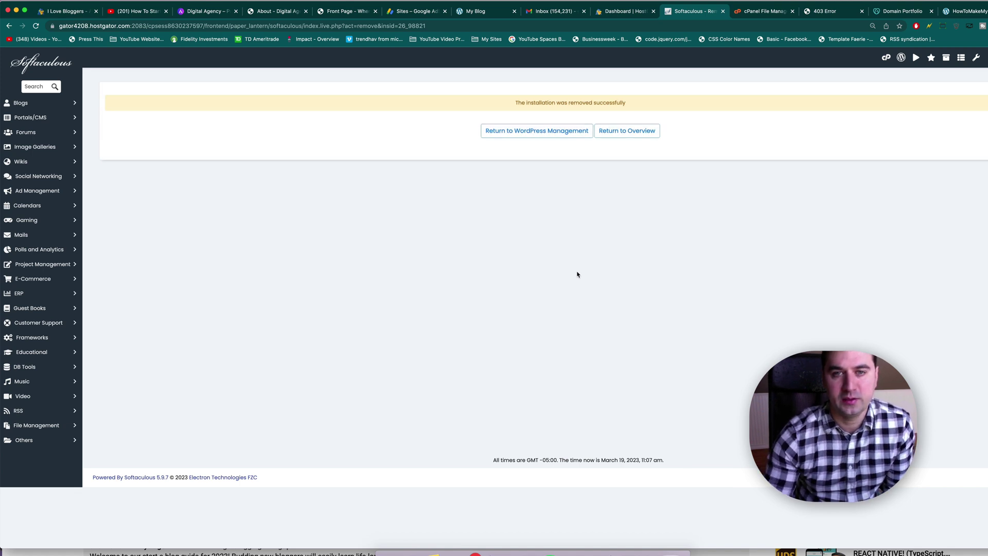
# Step: Submit a new Softaculous WordPress install on adoptleroy.com, replacing the default admin username
pyautogui.click(542, 132)
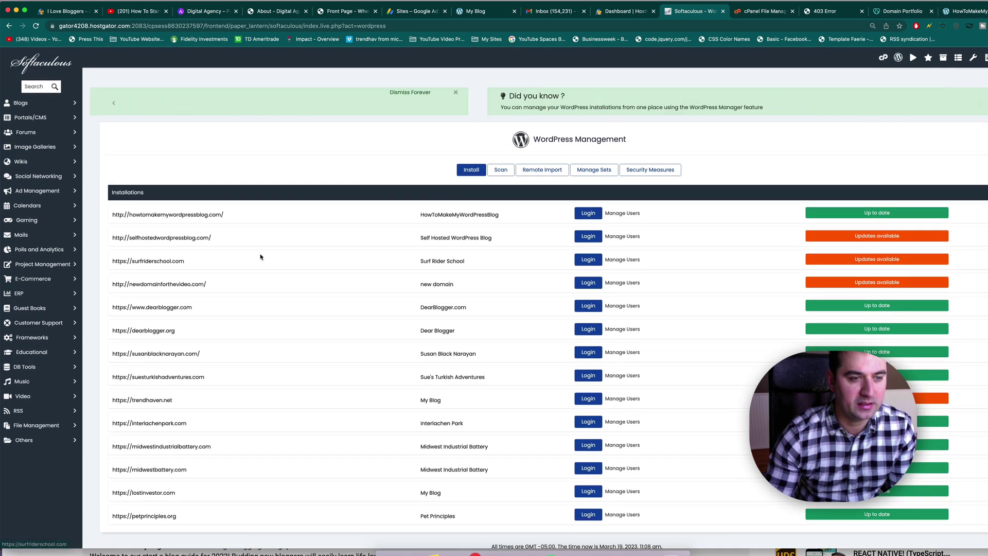
pyautogui.click(466, 172)
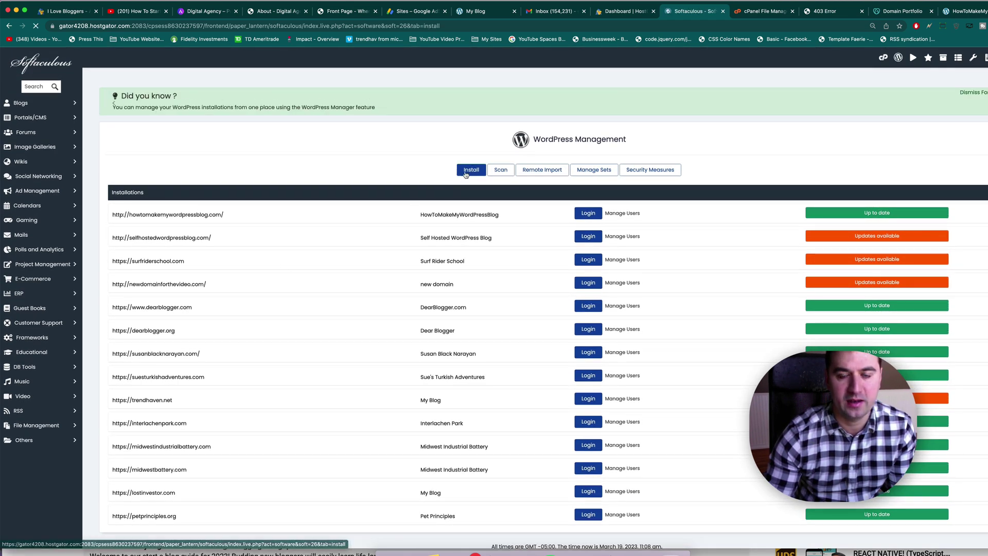
pyautogui.click(324, 255)
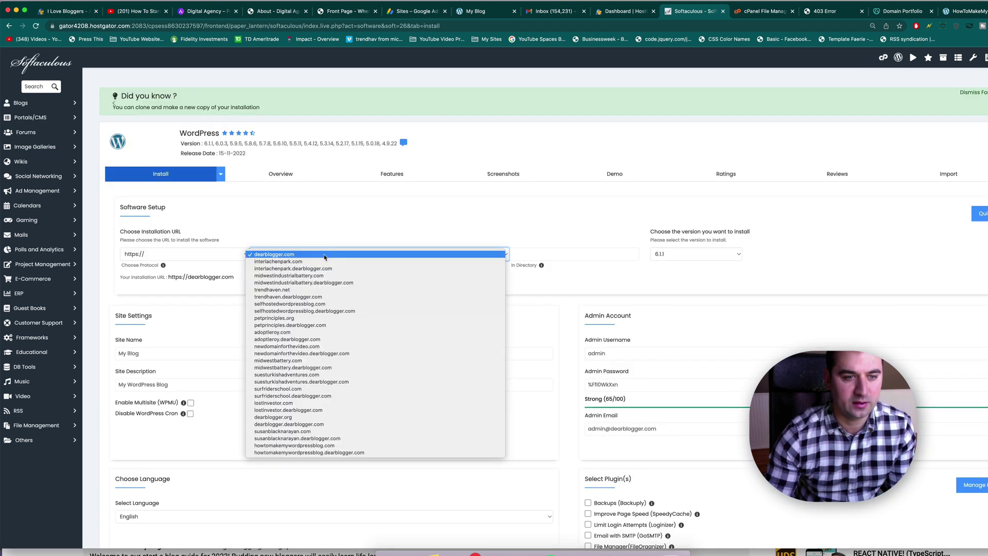
pyautogui.click(279, 333)
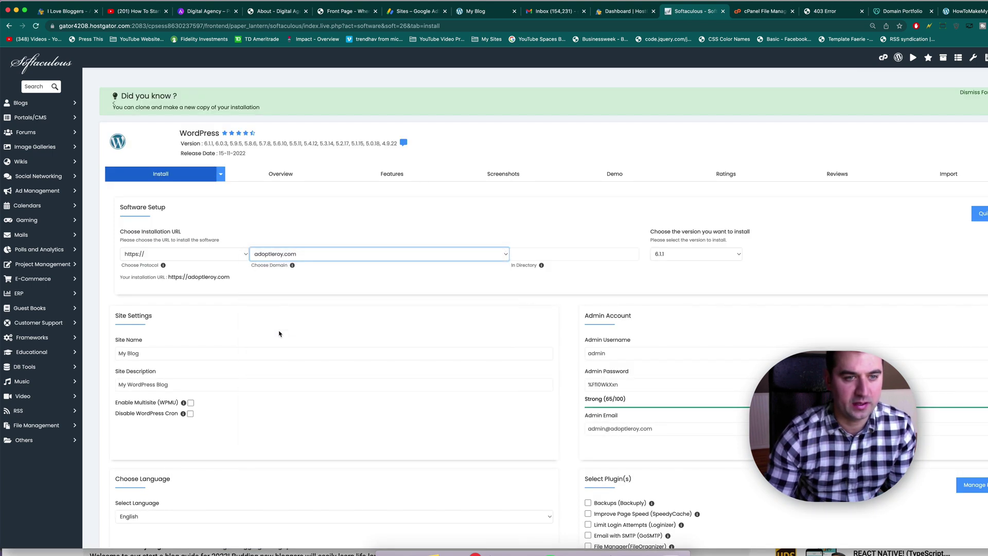
pyautogui.doubleClick(596, 353)
pyautogui.write('Greg')
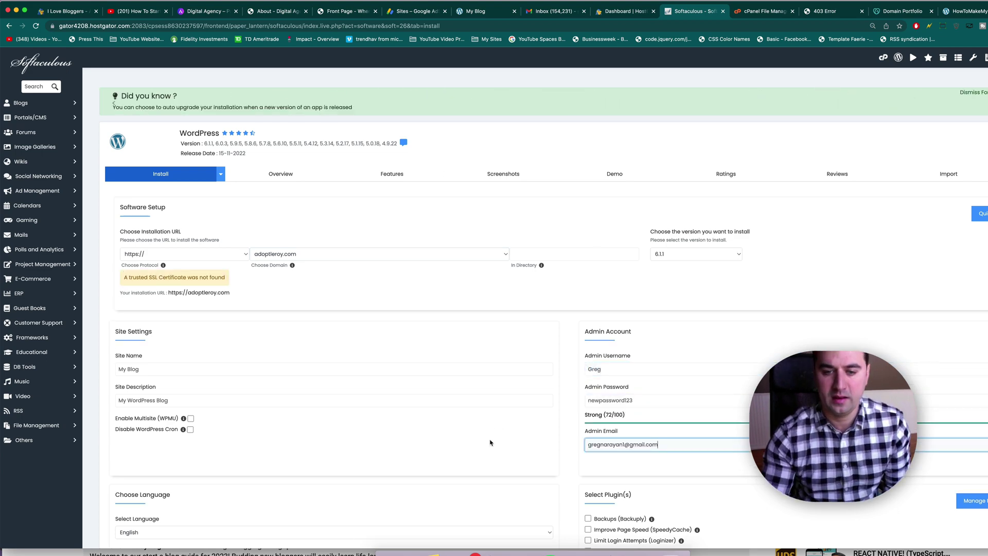
pyautogui.scroll(-15, 490, 443)
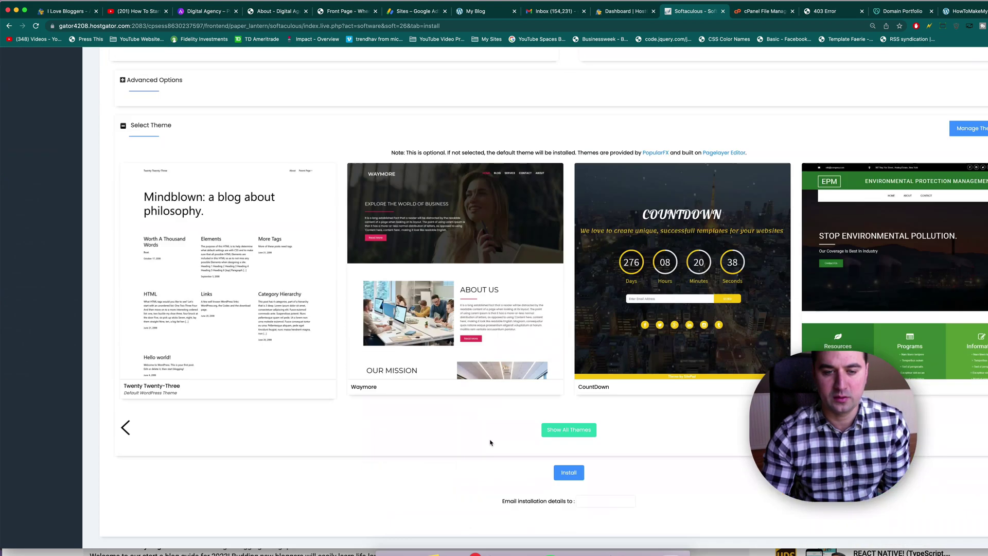
pyautogui.click(568, 444)
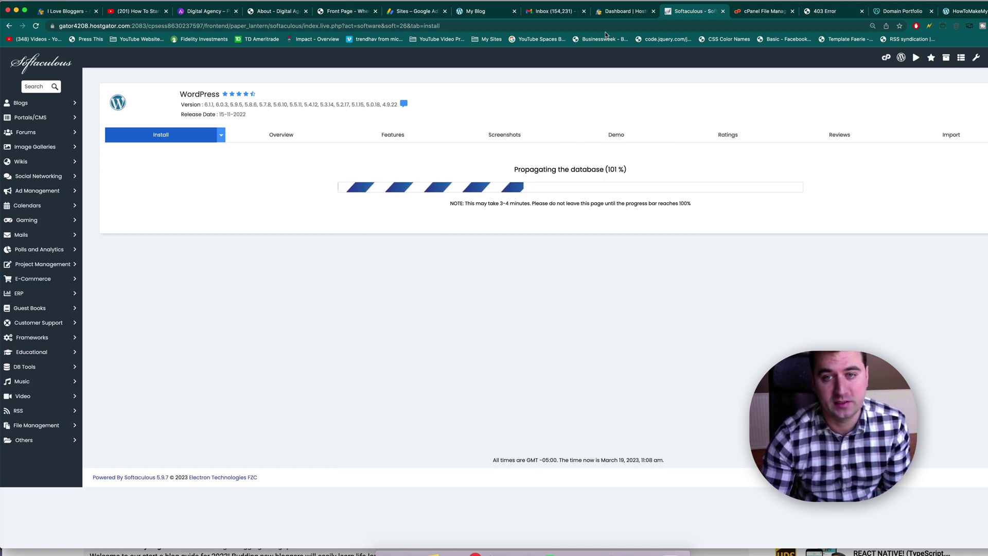
# Step: Check the emptied site folder in File Manager, then return to the mywordpressblogtutorial.com blog
pyautogui.click(753, 12)
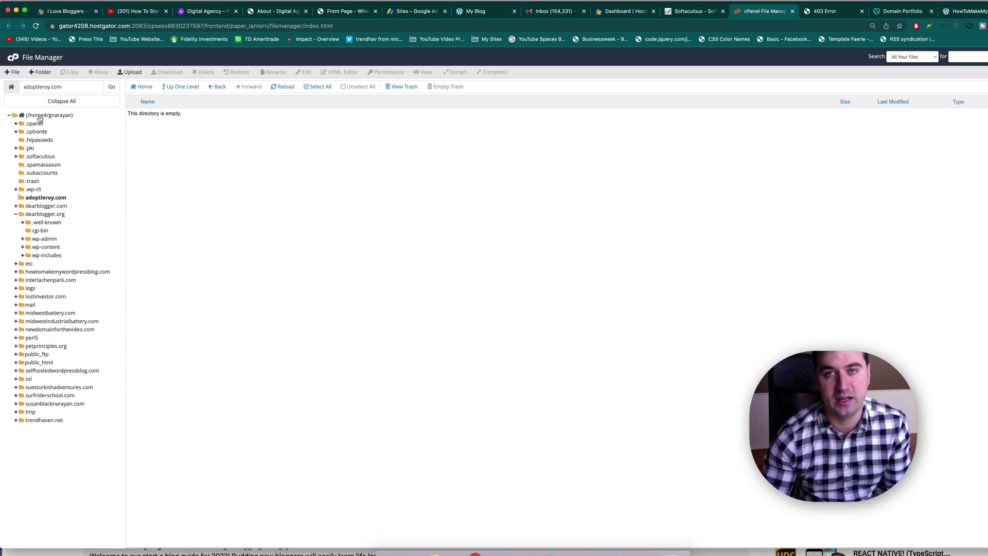
pyautogui.click(475, 11)
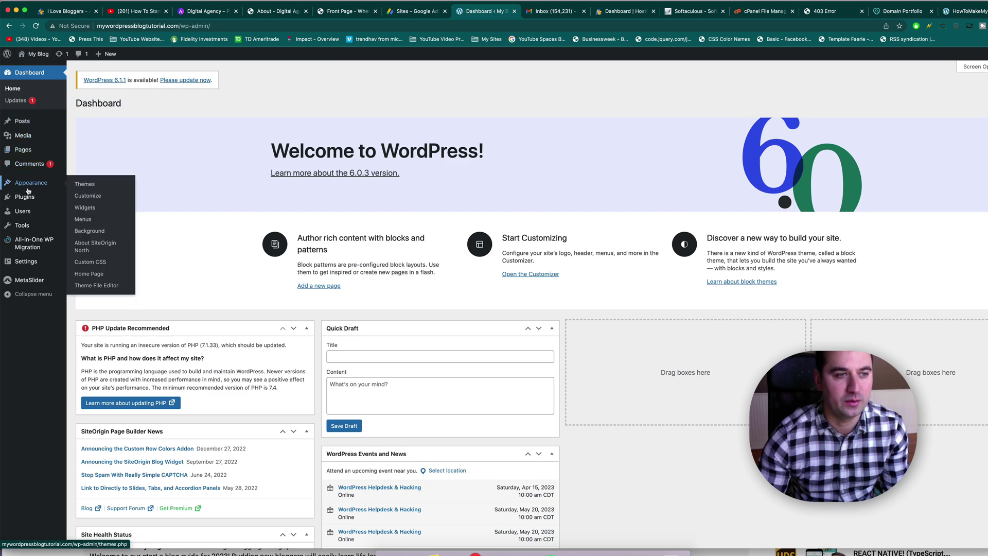
# Step: Search Add New plugins for 'wp', then install and activate WP Reset
pyautogui.moveTo(30, 197)
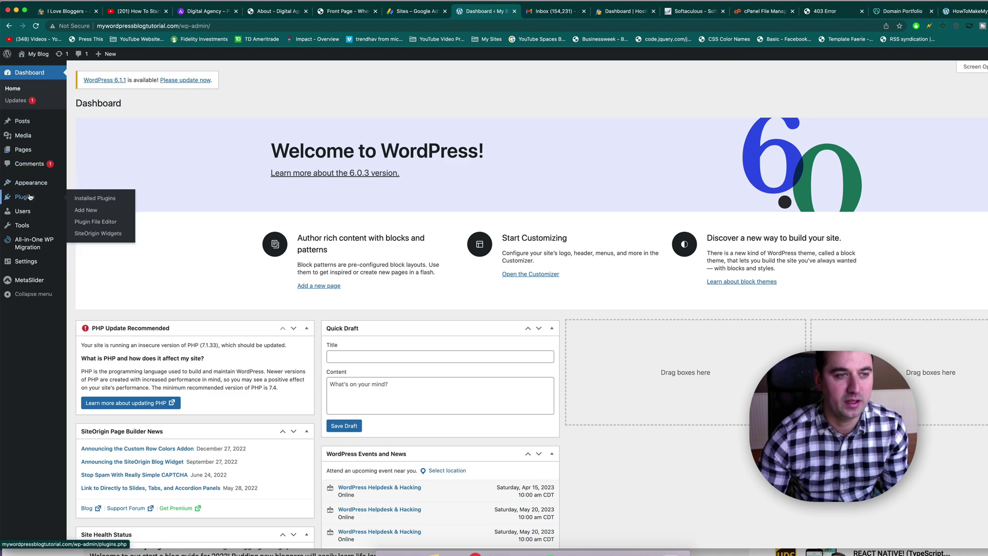
pyautogui.click(92, 210)
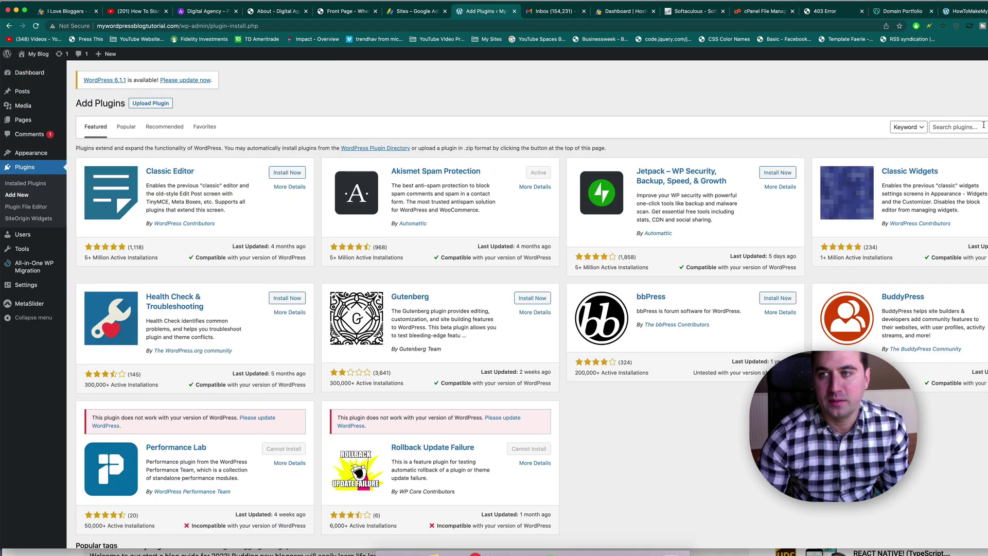
pyautogui.click(984, 125)
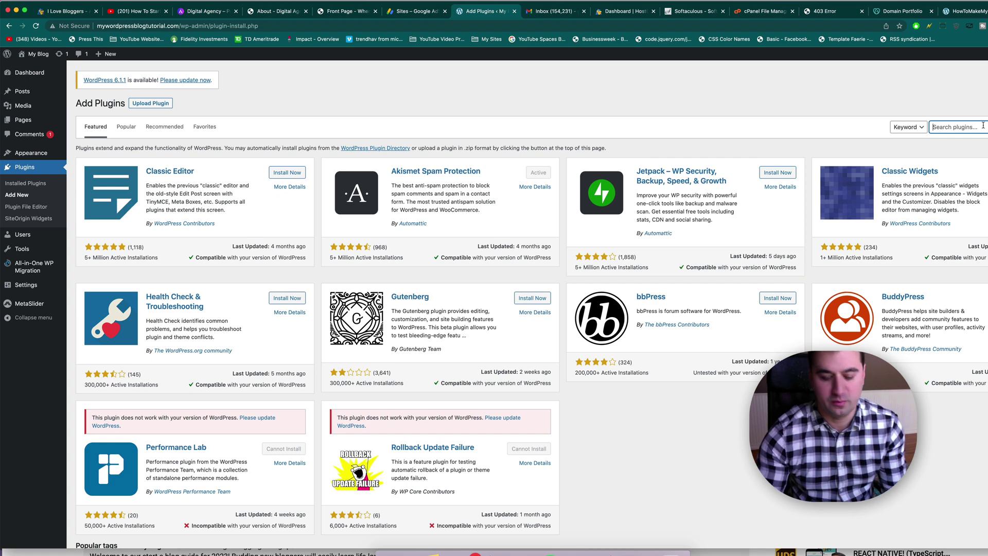
pyautogui.write('wp reset')
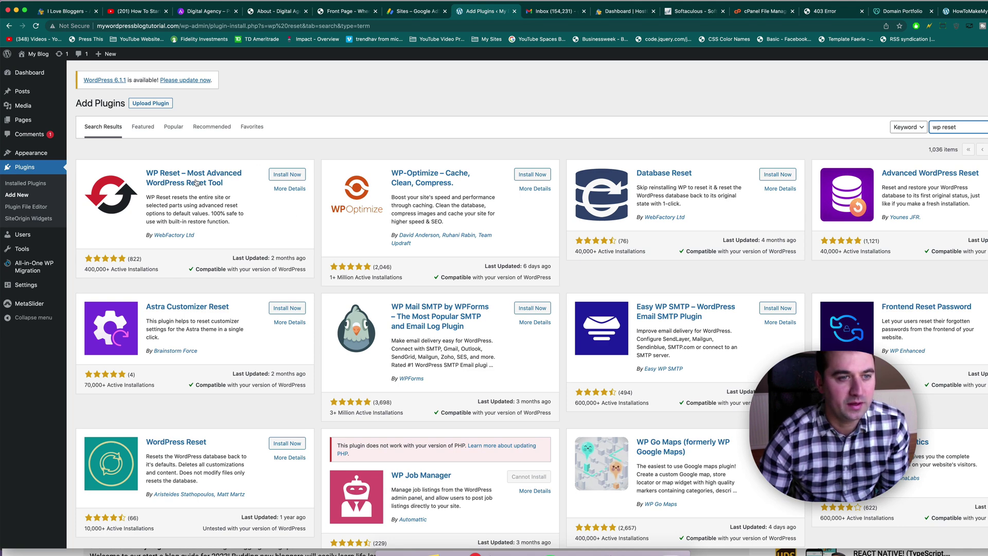
pyautogui.click(281, 176)
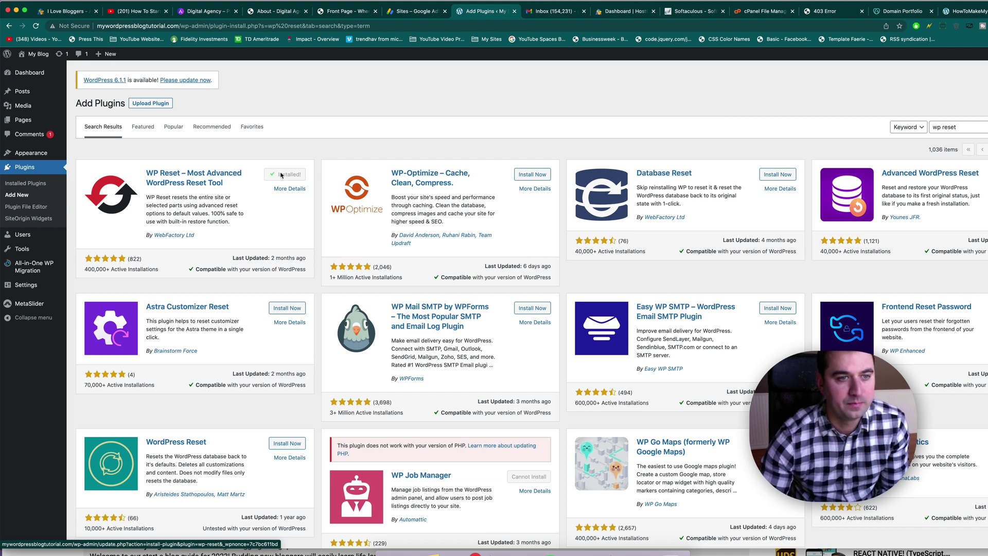
pyautogui.click(282, 175)
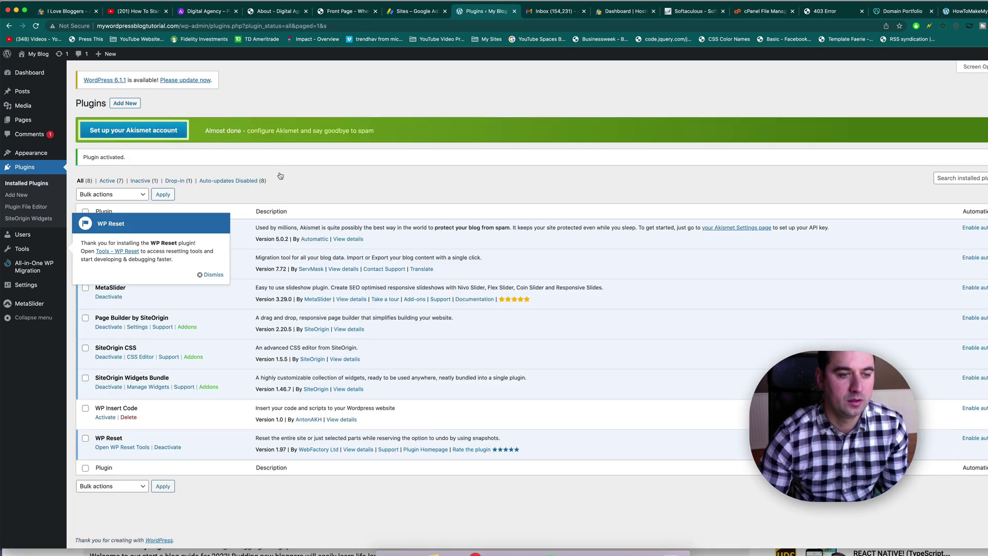
# Step: Dismiss the WP Reset welcome message and PRO offer to reach the WP Reset tools page
pyautogui.click(218, 275)
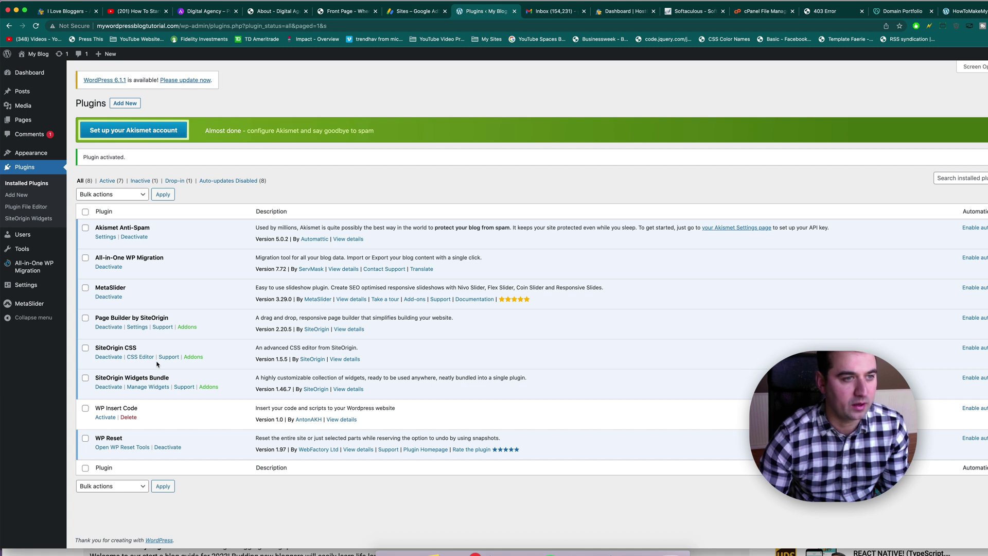
pyautogui.click(118, 451)
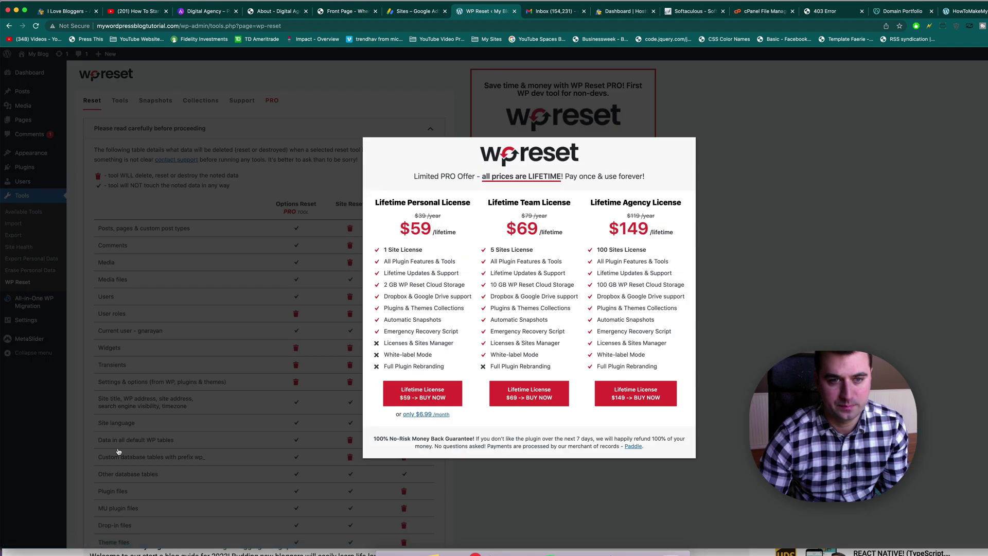
pyautogui.click(449, 98)
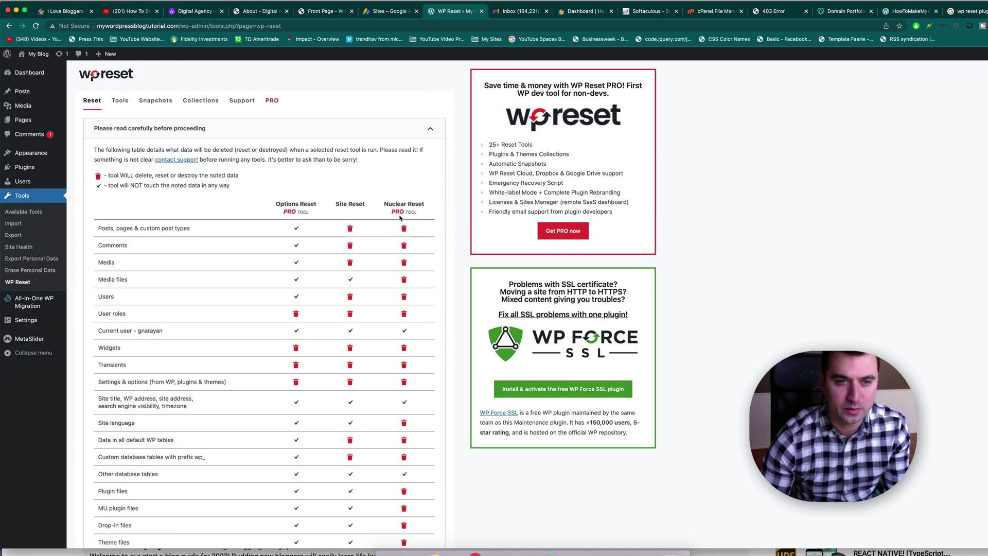
# Step: Scroll the comparison table and review what the Site Reset column deletes or keeps
pyautogui.scroll(-1, 410, 221)
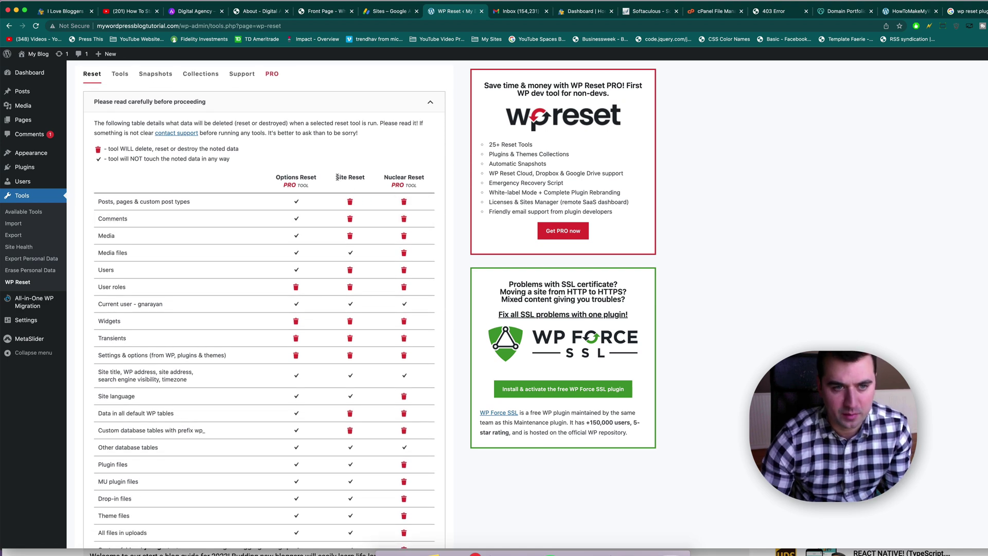
pyautogui.moveTo(337, 178); pyautogui.dragTo(362, 178)
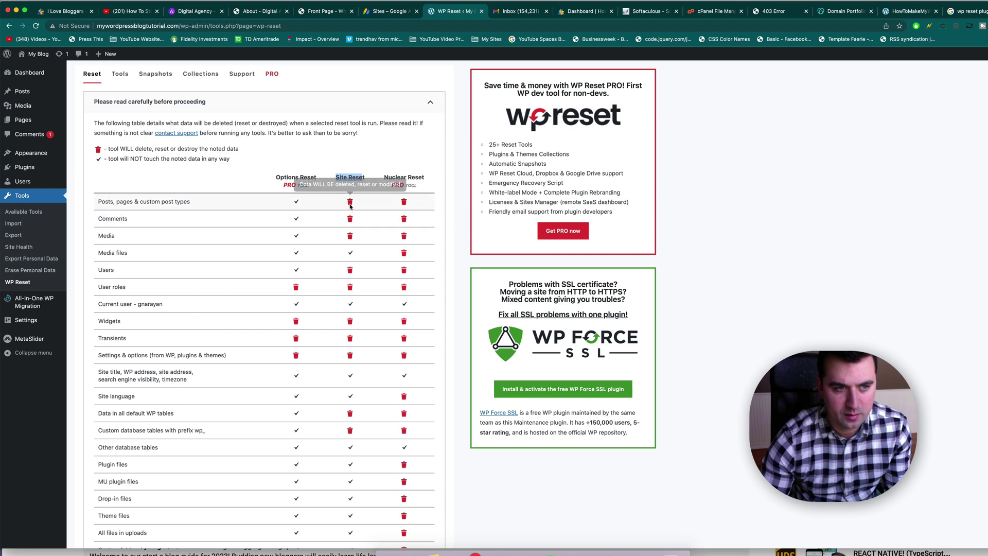
pyautogui.scroll(-1, 352, 243)
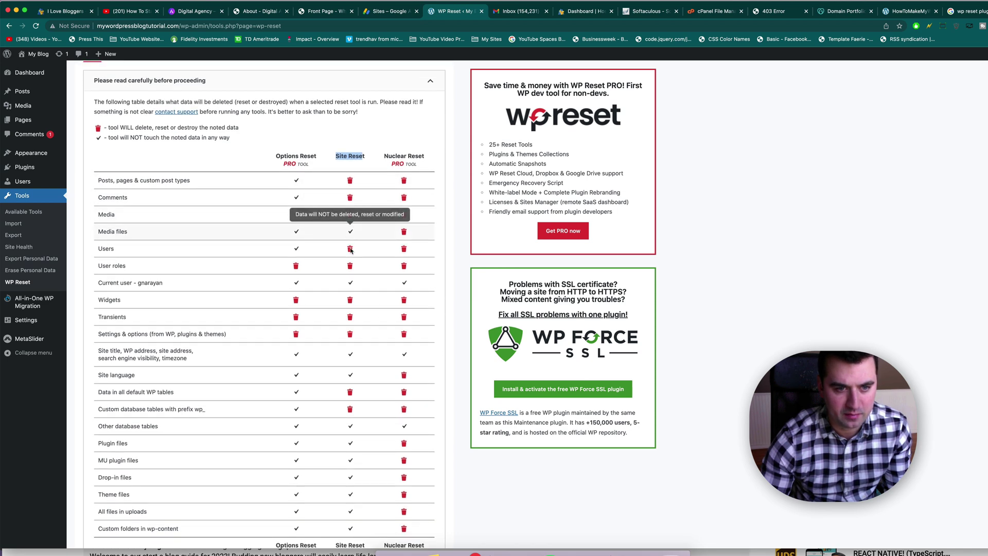
pyautogui.scroll(-3, 352, 280)
pyautogui.scroll(-1, 351, 278)
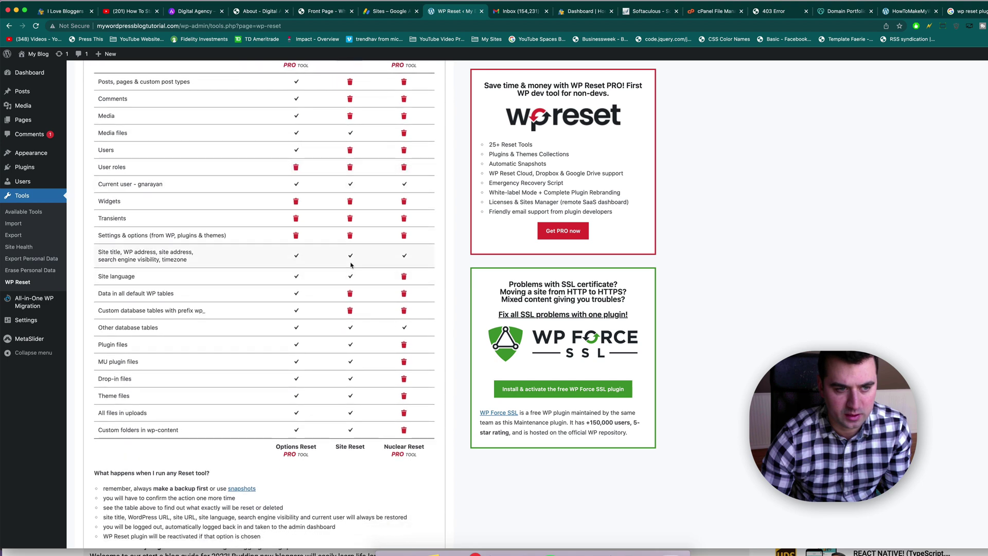
pyautogui.scroll(-4, 351, 291)
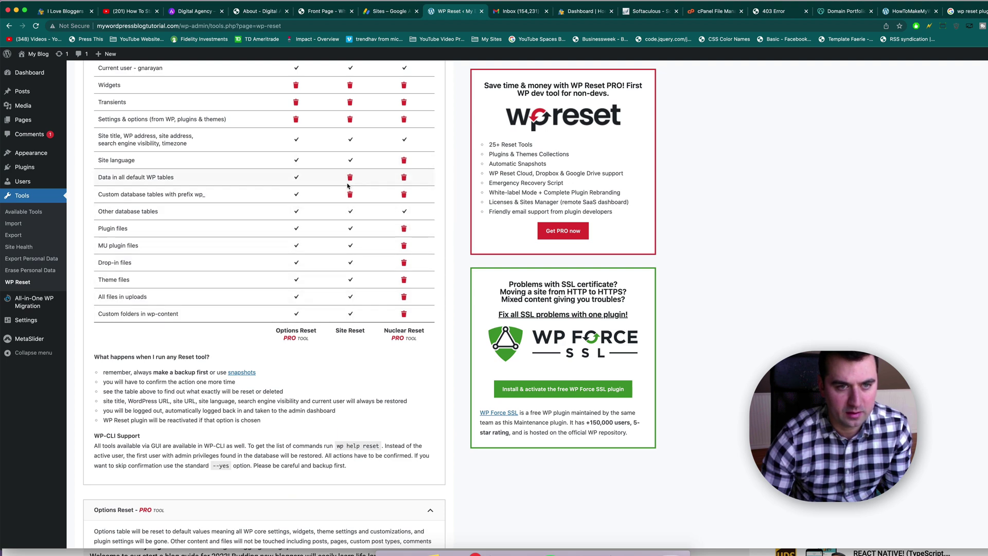
pyautogui.scroll(1, 351, 187)
pyautogui.scroll(-3, 352, 187)
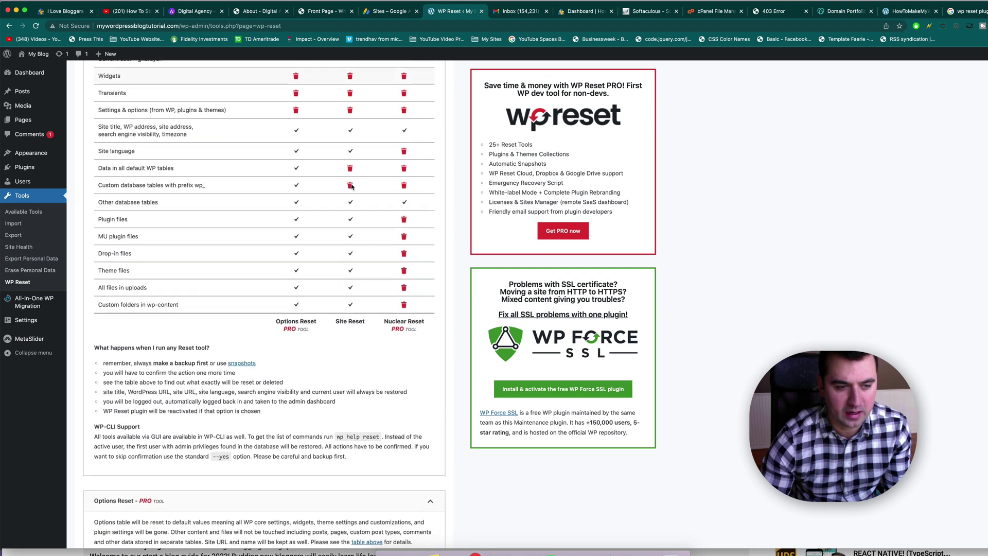
# Step: Collapse the Options Reset and Nuclear Site Reset sections and set the WP Reset reactivation option
pyautogui.scroll(-4, 352, 186)
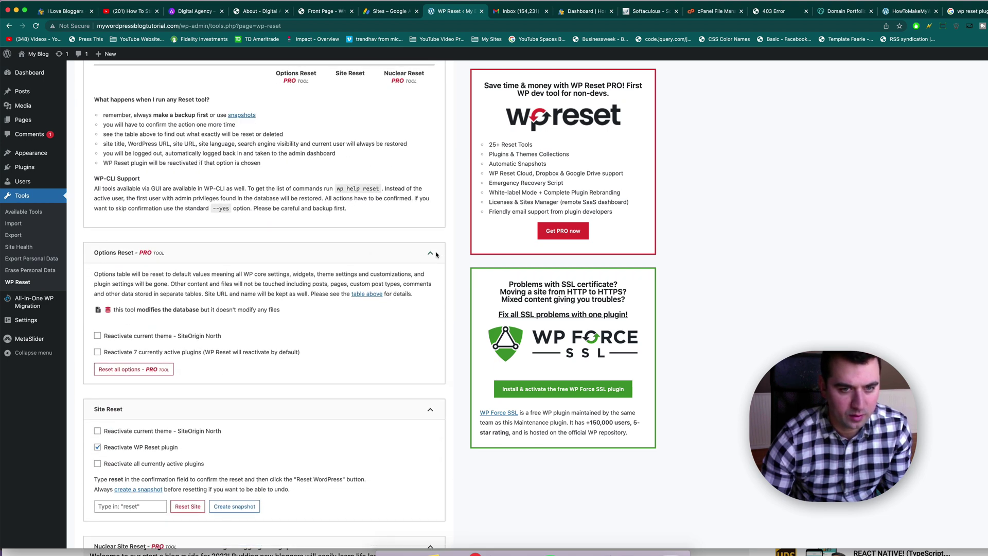
pyautogui.click(431, 253)
pyautogui.scroll(-2, 428, 288)
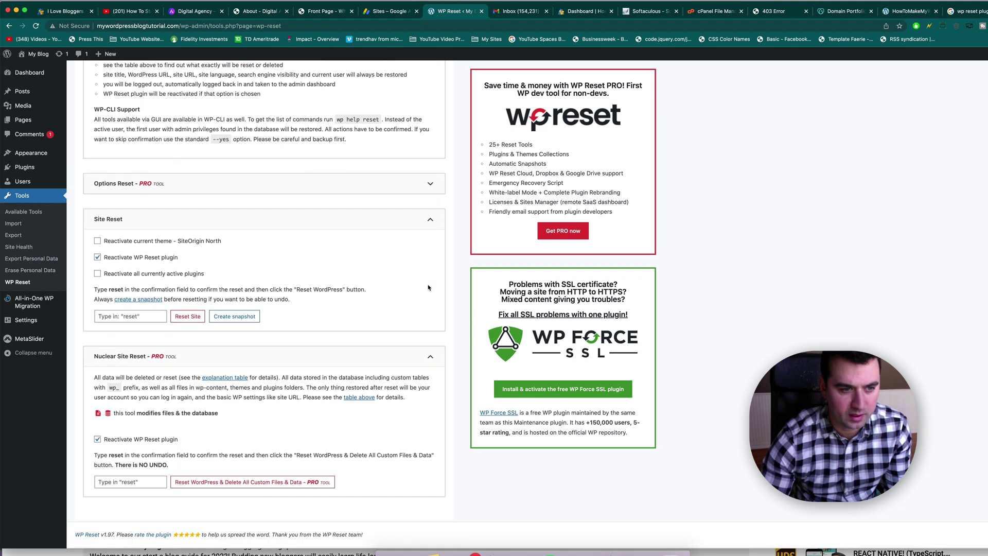
pyautogui.click(431, 356)
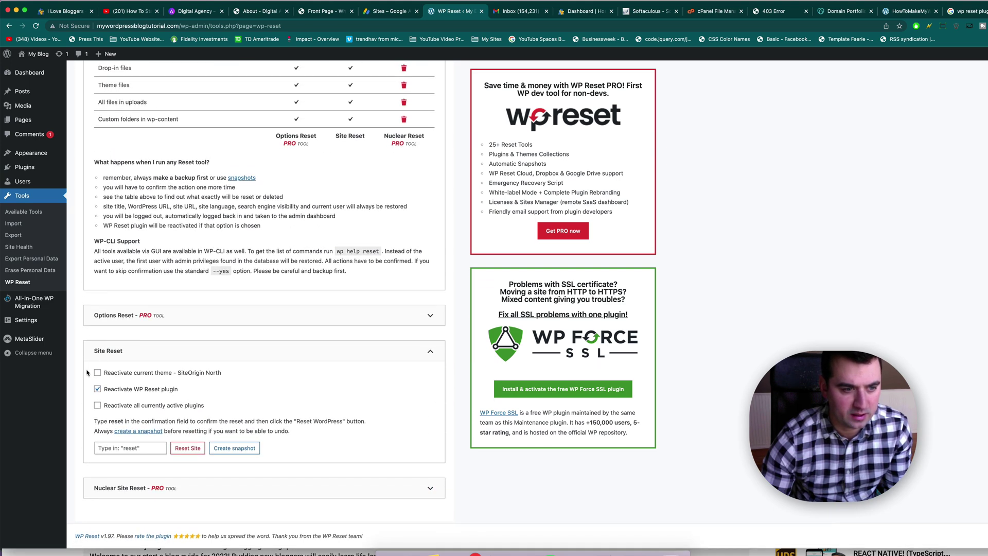
pyautogui.click(98, 389)
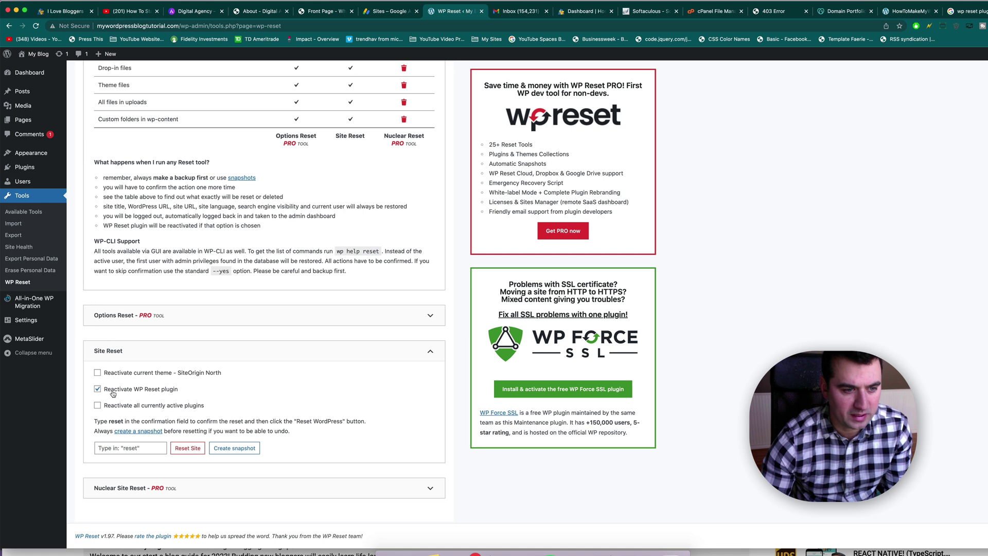
pyautogui.click(98, 389)
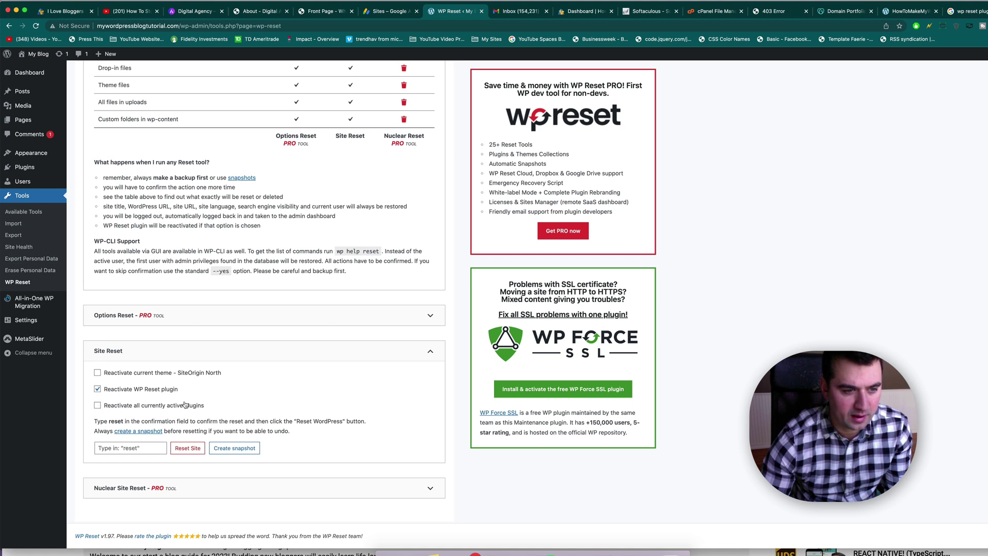
# Step: Enter 'reset' as confirmation, reset the site to defaults, and visit the fresh site
pyautogui.click(124, 450)
pyautogui.write('reset')
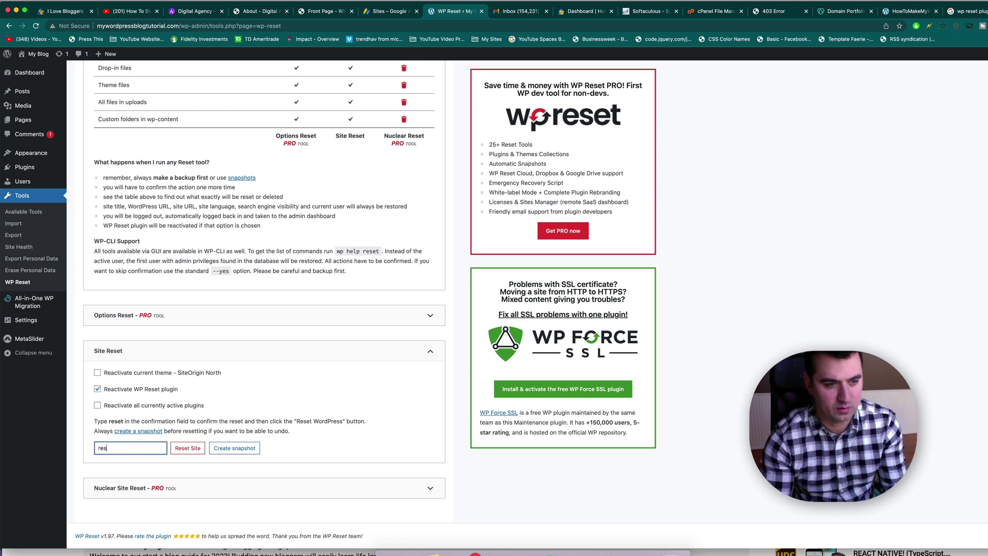
pyautogui.click(187, 449)
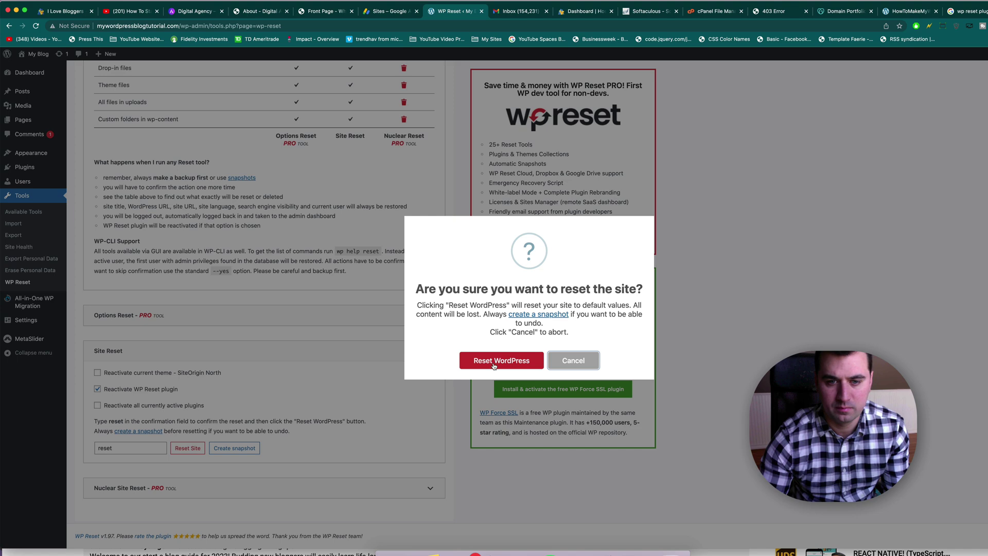
pyautogui.click(493, 362)
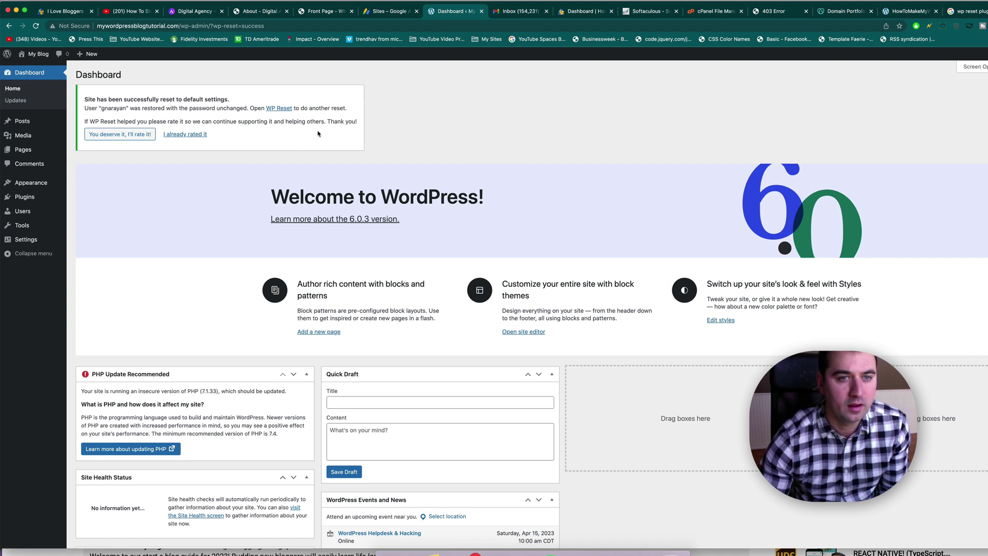
pyautogui.click(32, 53)
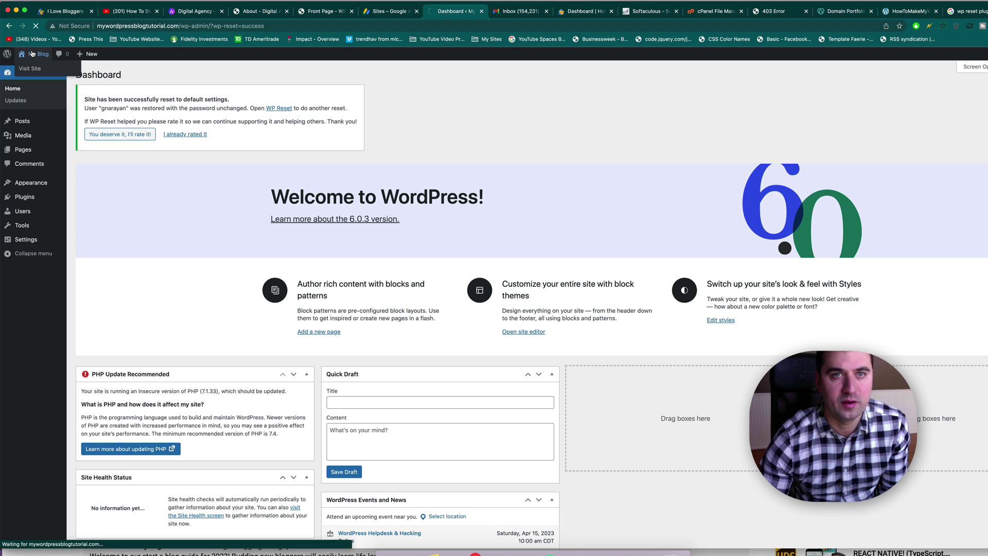